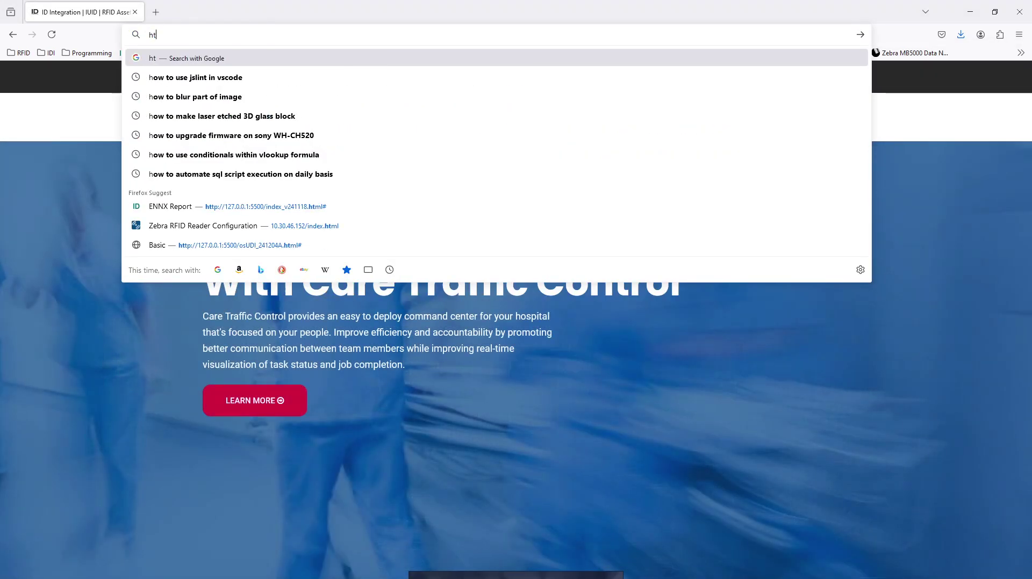
{"action": "type", "text": "pps:/"}
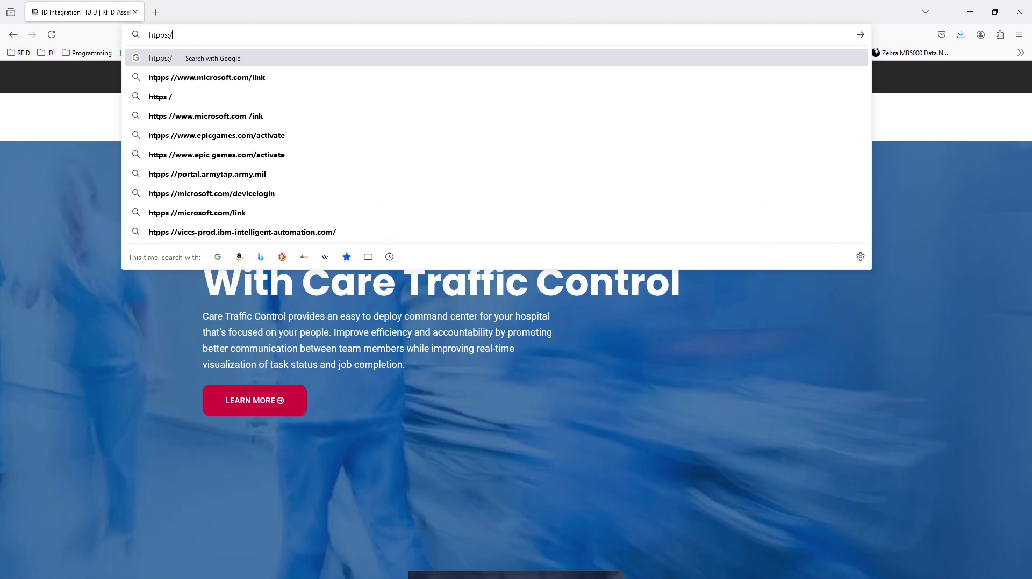
{"action": "key", "text": "BackSpace"}
{"action": "key", "text": "BackSpace"}
{"action": "key", "text": "BackSpace"}
{"action": "key", "text": "BackSpace"}
{"action": "key", "text": "BackSpace"}
{"action": "key", "text": "BackSpace"}
{"action": "key", "text": "BackSpace"}
{"action": "type", "text": "htt"}
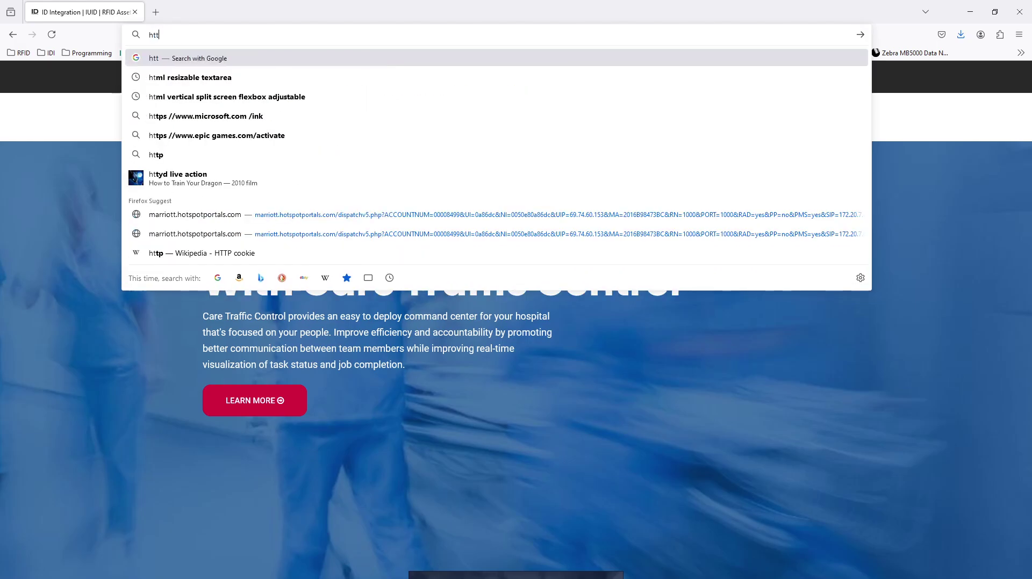
{"action": "type", "text": "ps://"}
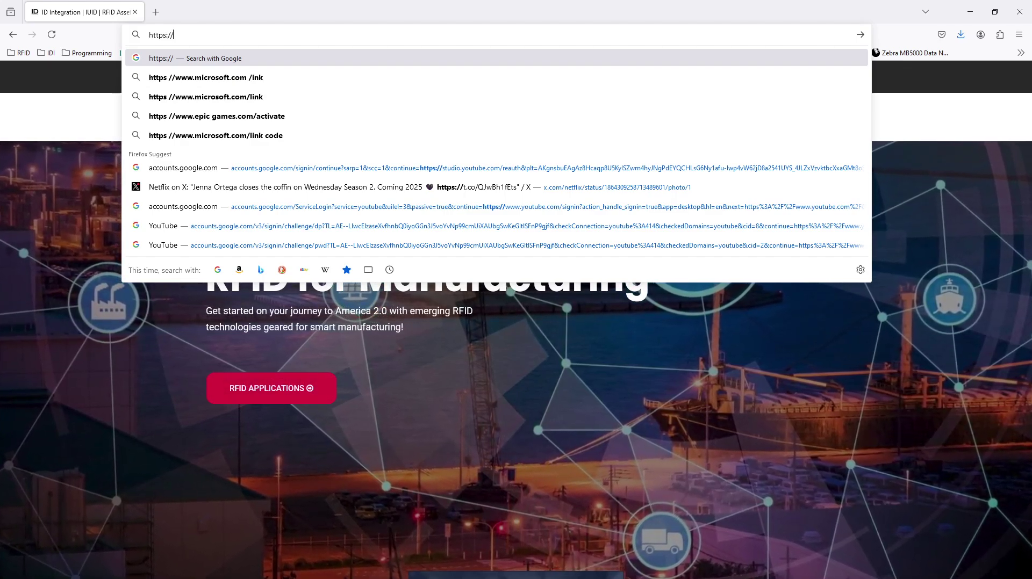
{"action": "type", "text": "FX"}
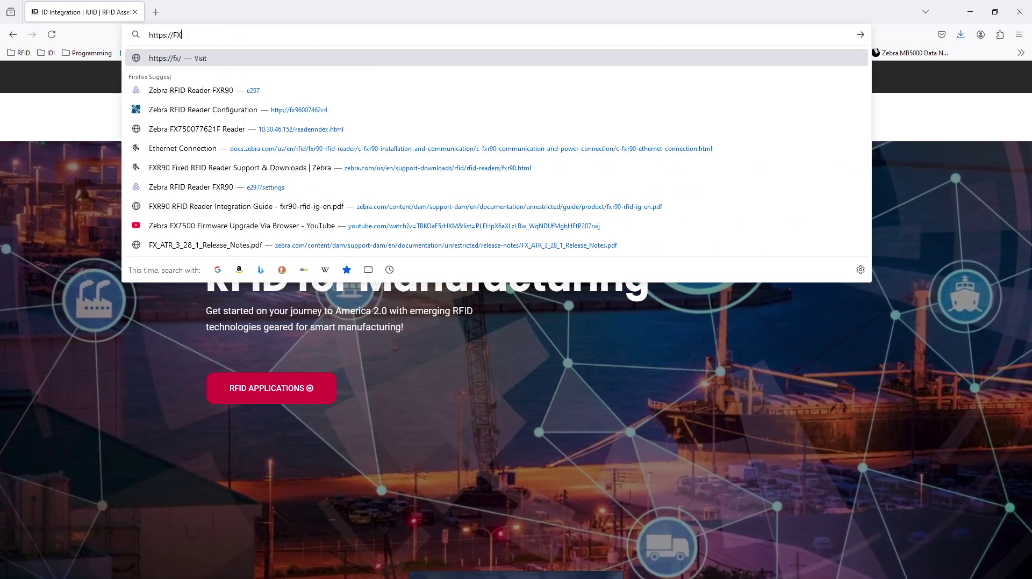
{"action": "type", "text": "9600"}
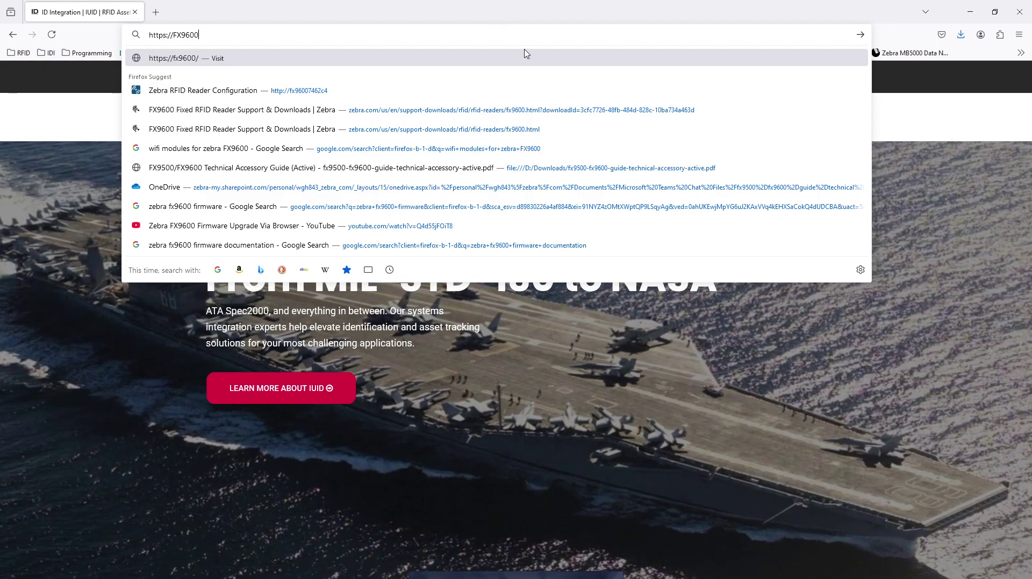
{"action": "key", "text": "alt+Tab"}
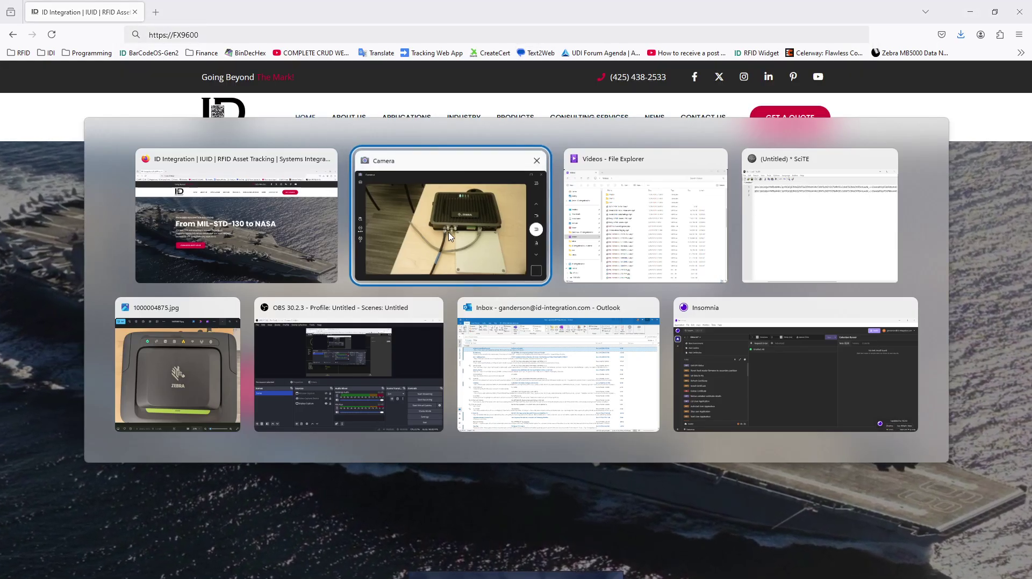
{"action": "left_click", "coordinate": [448, 236]}
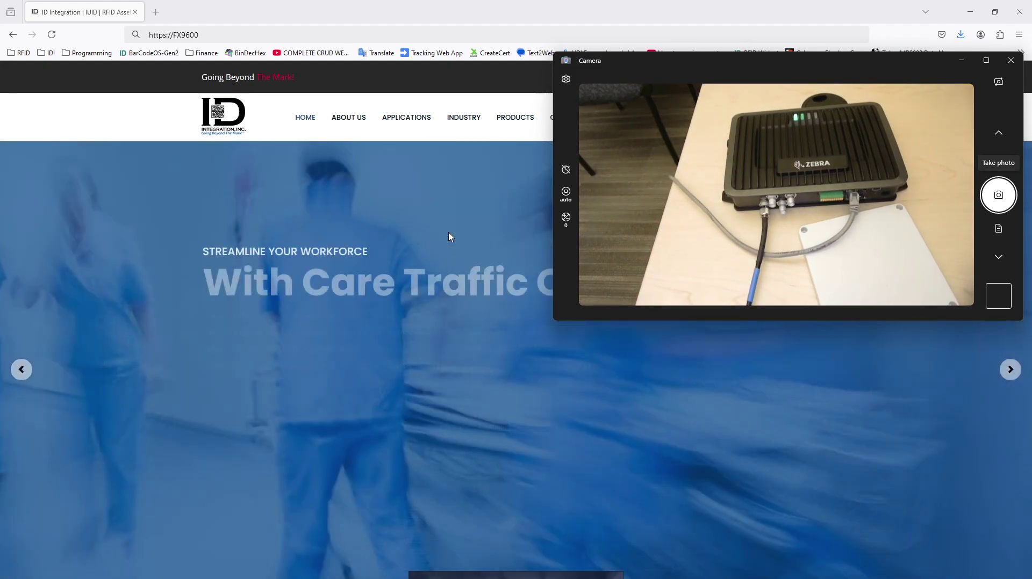
{"action": "left_click", "coordinate": [199, 34]}
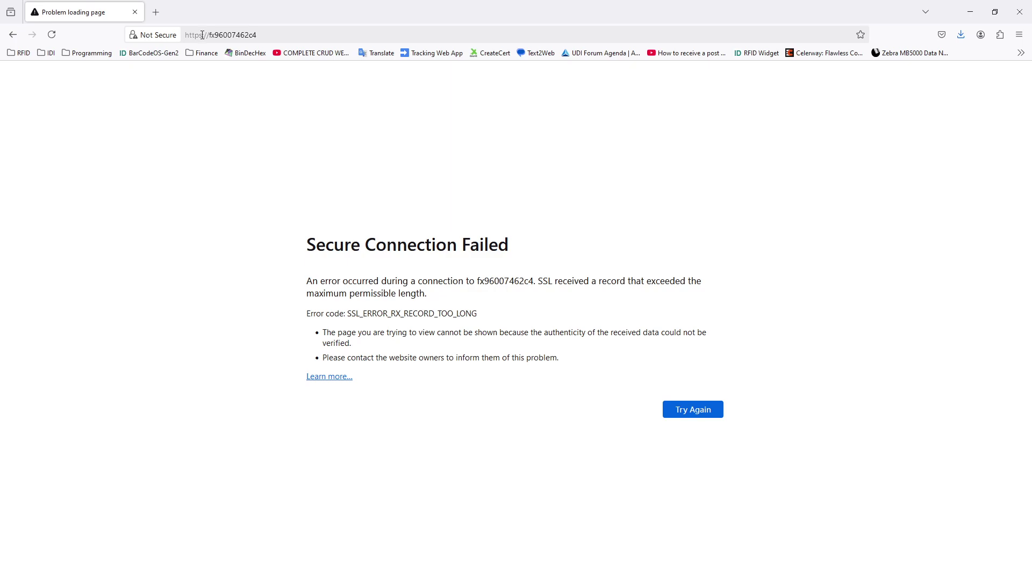
{"action": "left_click", "coordinate": [202, 35]}
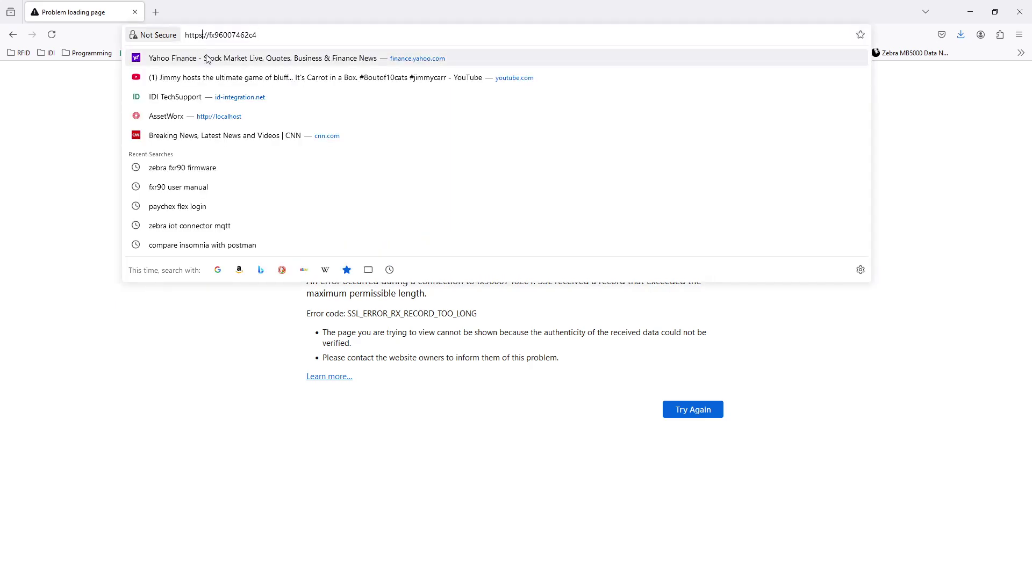
{"action": "key", "text": "BackSpace"}
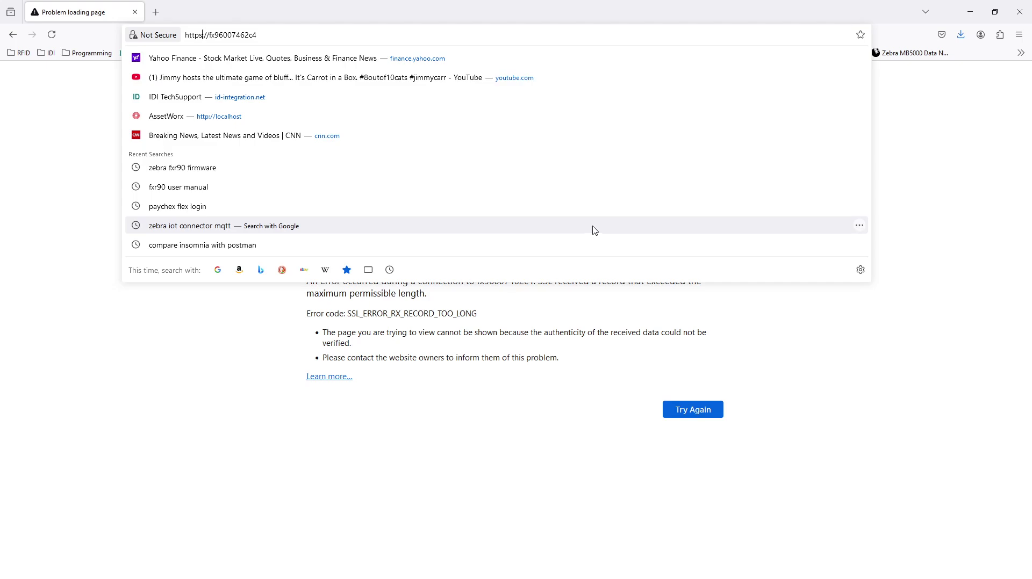
{"action": "key", "text": "BackSpace"}
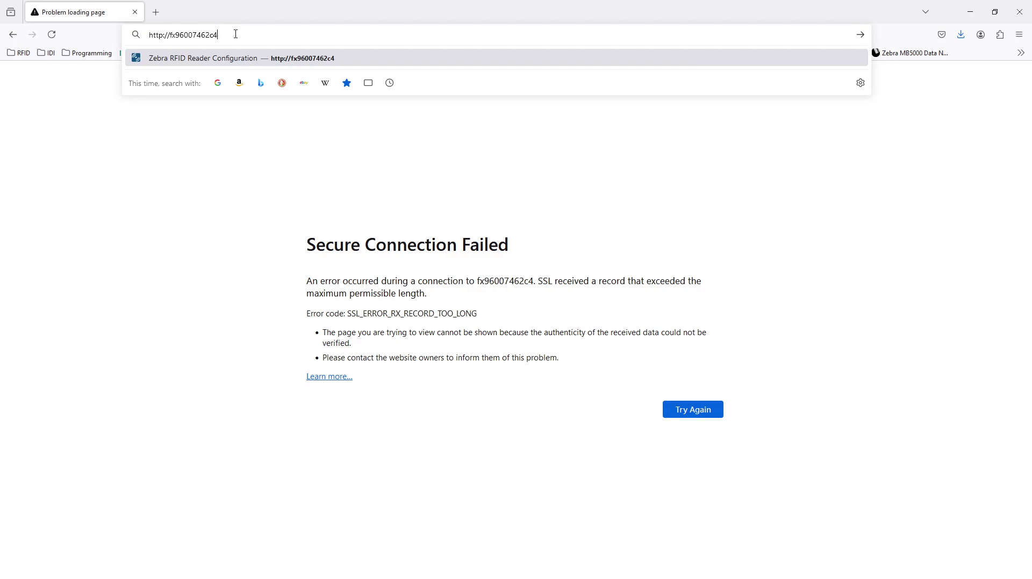
{"action": "key", "text": "Return"}
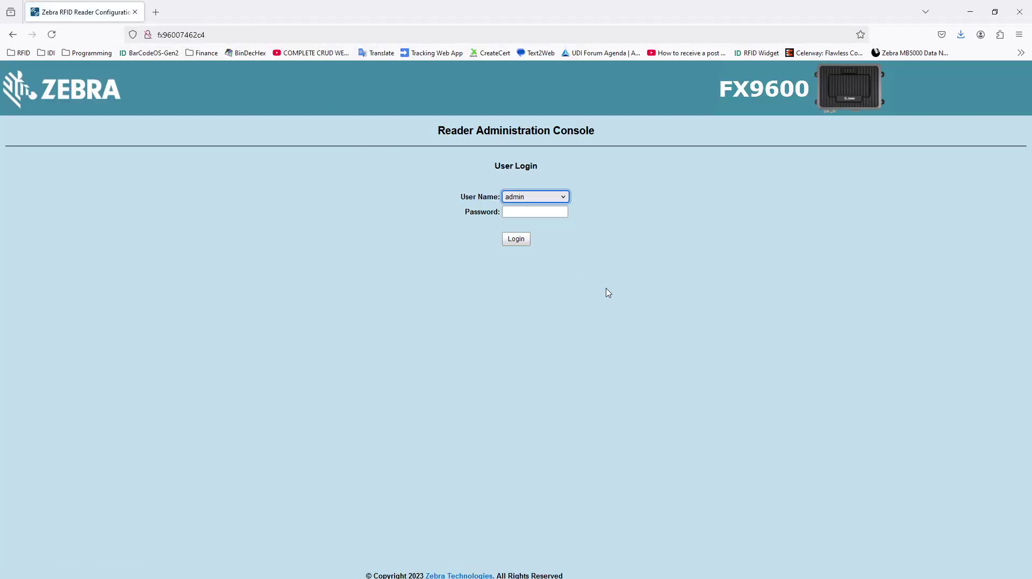
Step: Resize the Firefox login window and place the reader's Camera view at the top right beside it
{"action": "key", "text": "alt+Tab"}
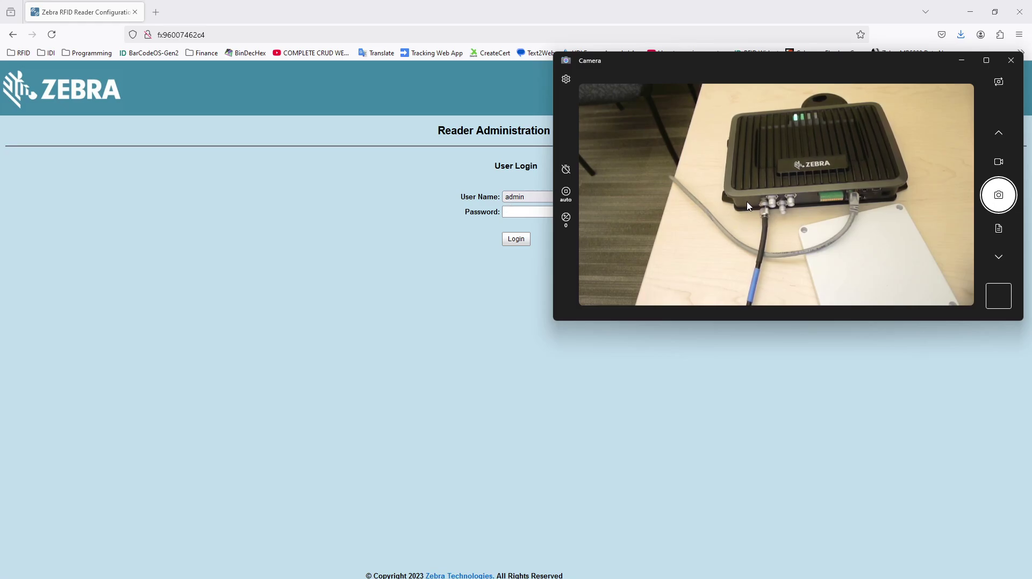
{"action": "left_click_drag", "start_coordinate": [665, 64], "coordinate": [743, 160]}
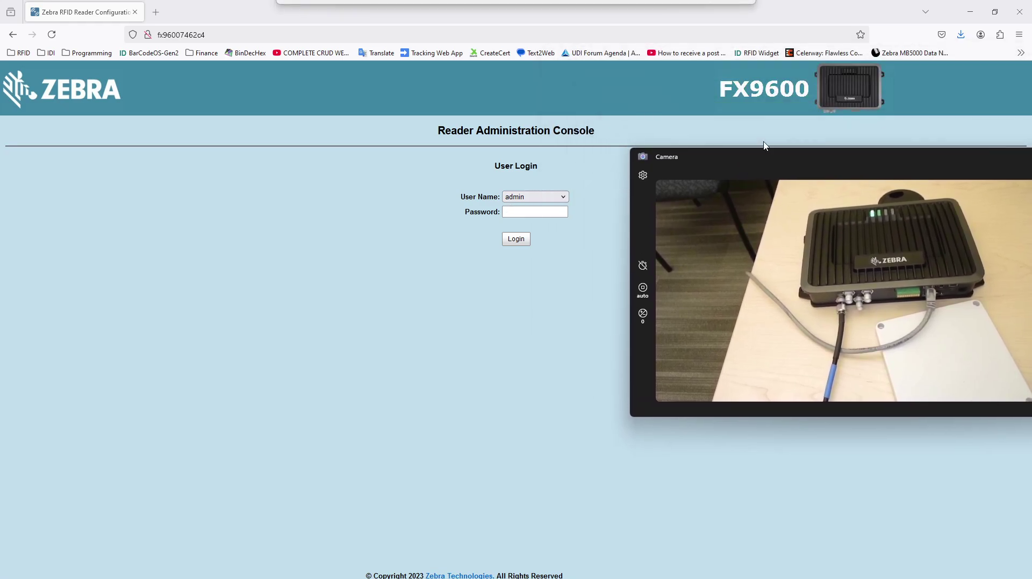
{"action": "left_click", "coordinate": [995, 11]}
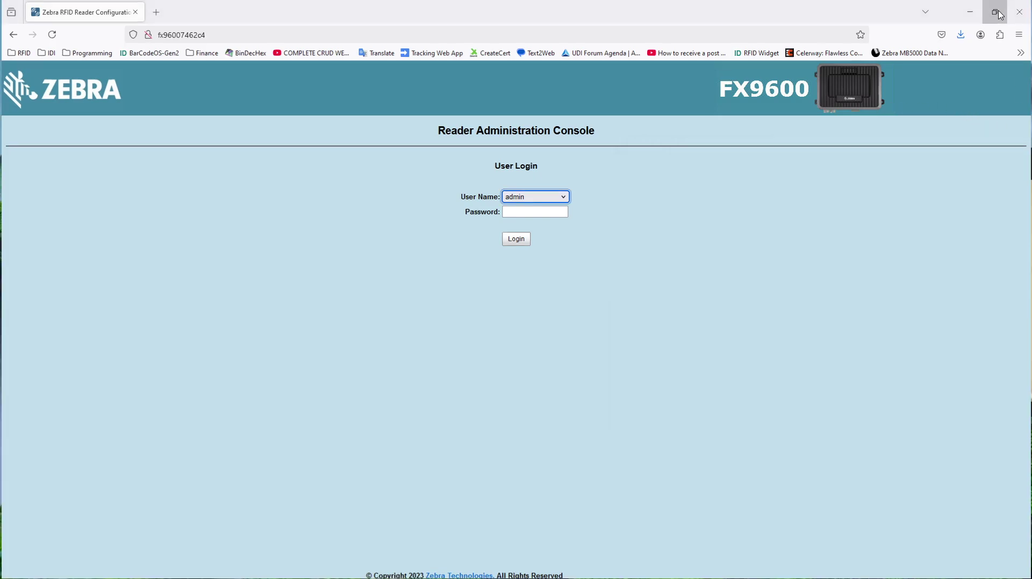
{"action": "left_click_drag", "start_coordinate": [965, 81], "coordinate": [827, 81]}
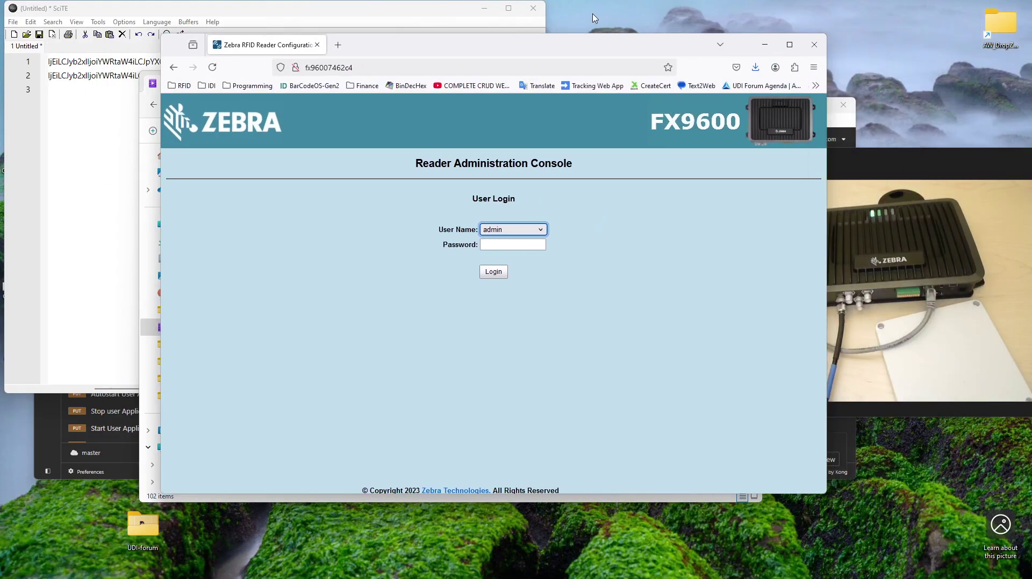
{"action": "left_click_drag", "start_coordinate": [547, 49], "coordinate": [392, 38]}
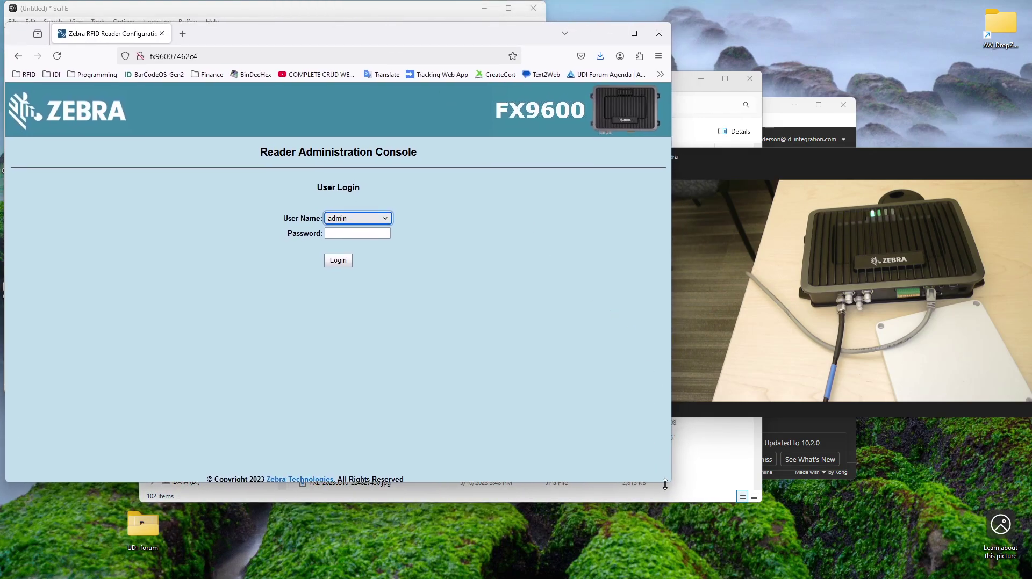
{"action": "left_click_drag", "start_coordinate": [671, 480], "coordinate": [672, 553]}
{"action": "left_click_drag", "start_coordinate": [872, 186], "coordinate": [827, 31]}
Step: Log in as admin, accepting the session override and HTTPS switch, and decline saving the password
{"action": "left_click", "coordinate": [371, 234]}
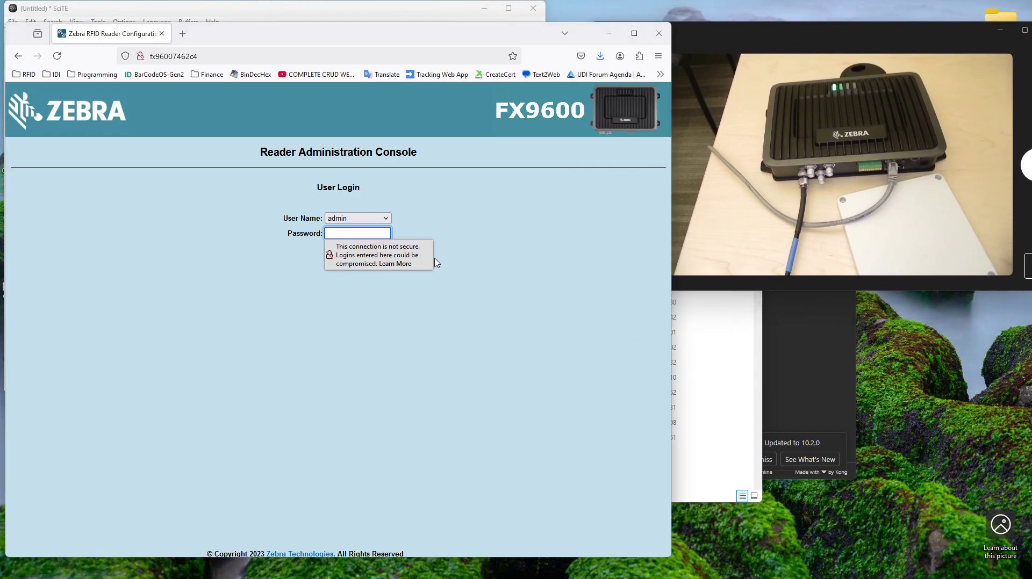
{"action": "left_click", "coordinate": [339, 264]}
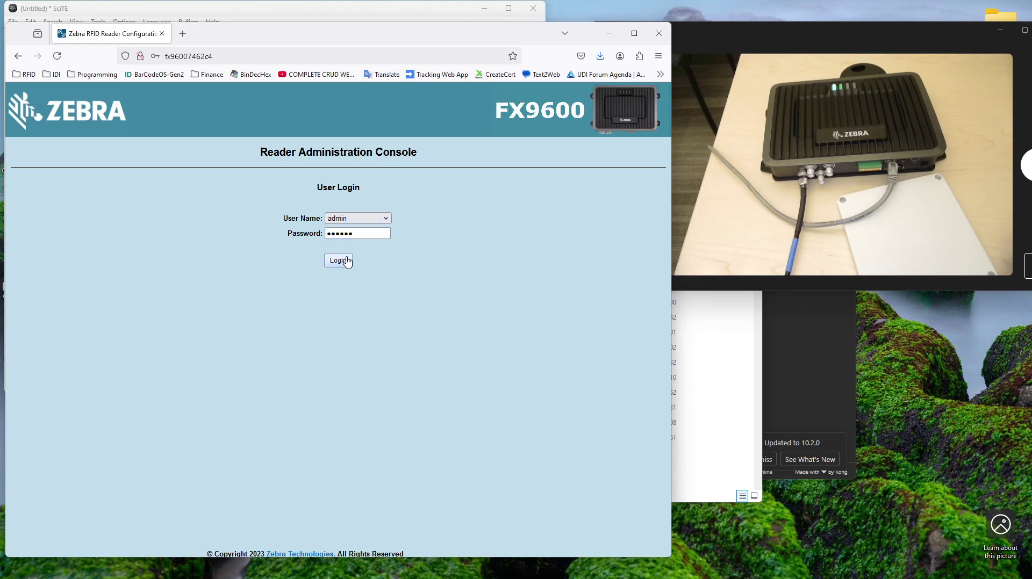
{"action": "left_click", "coordinate": [348, 263]}
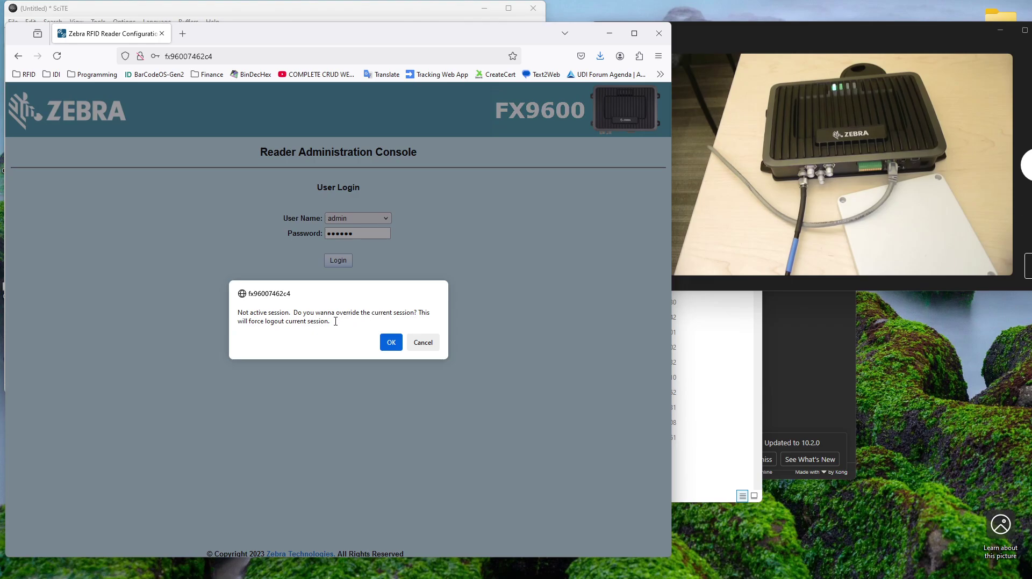
{"action": "left_click", "coordinate": [391, 342]}
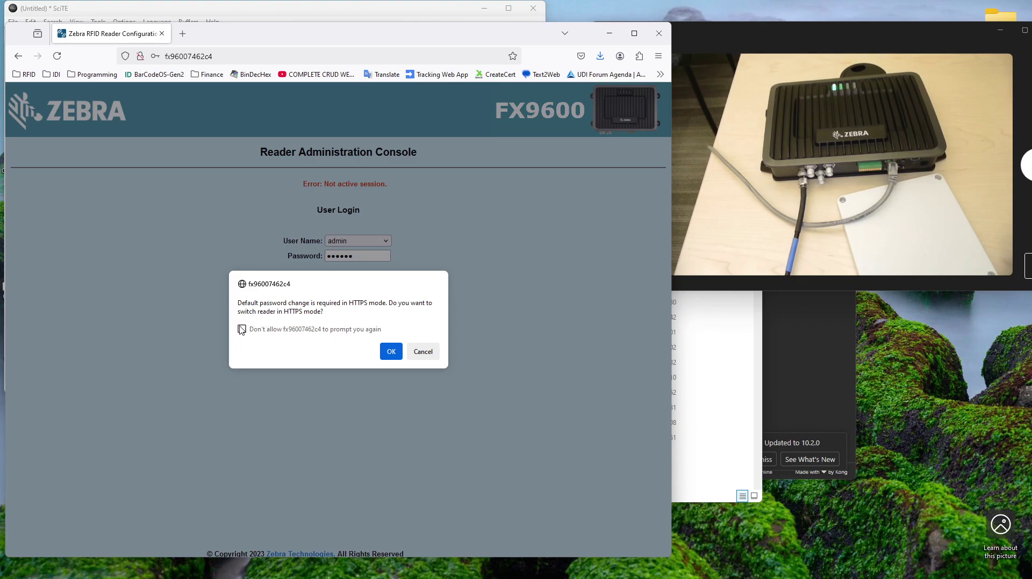
{"action": "left_click", "coordinate": [392, 353]}
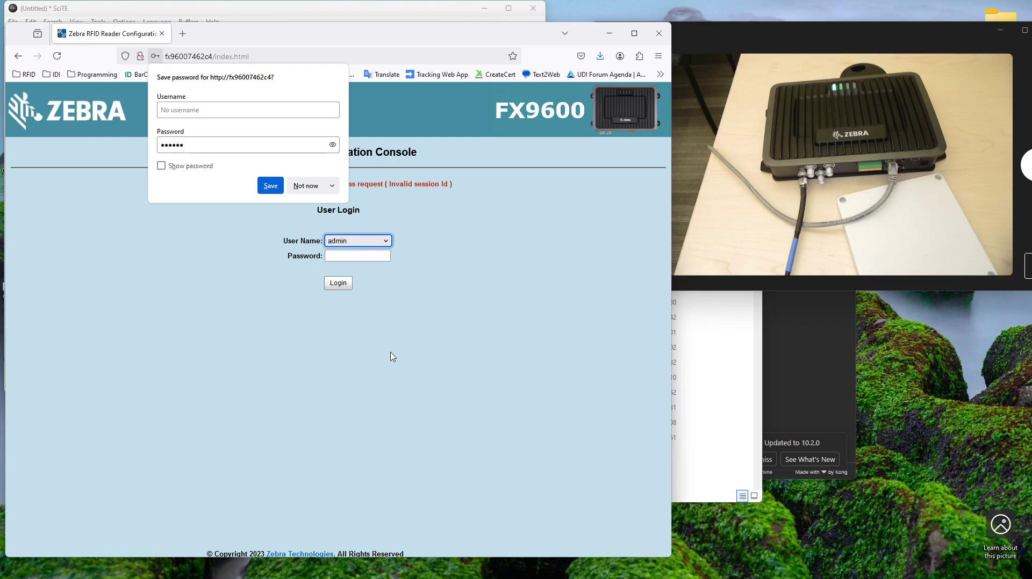
{"action": "left_click", "coordinate": [304, 186]}
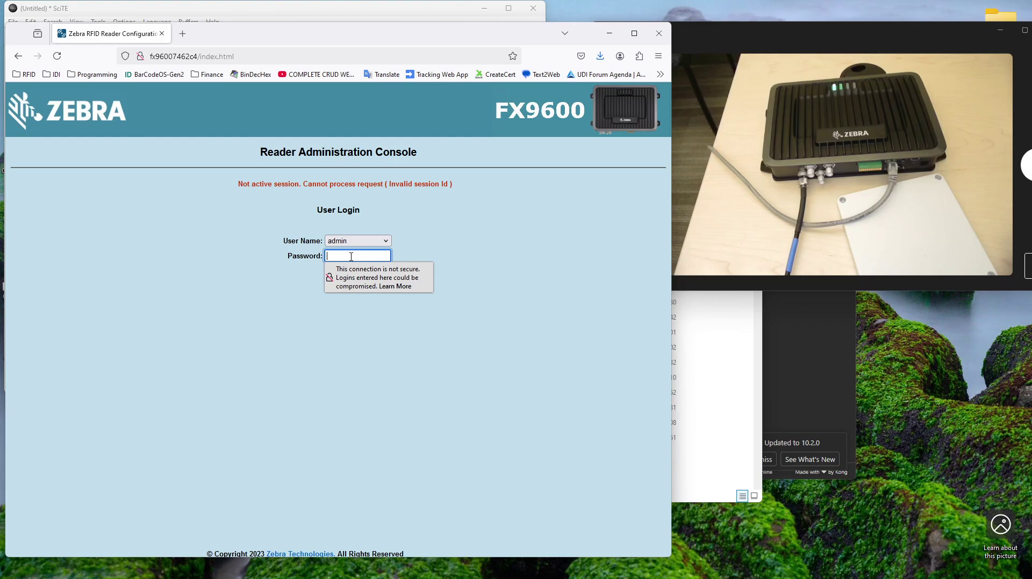
Step: Try loading the console over https, then reload the login page over http
{"action": "left_click", "coordinate": [151, 59]}
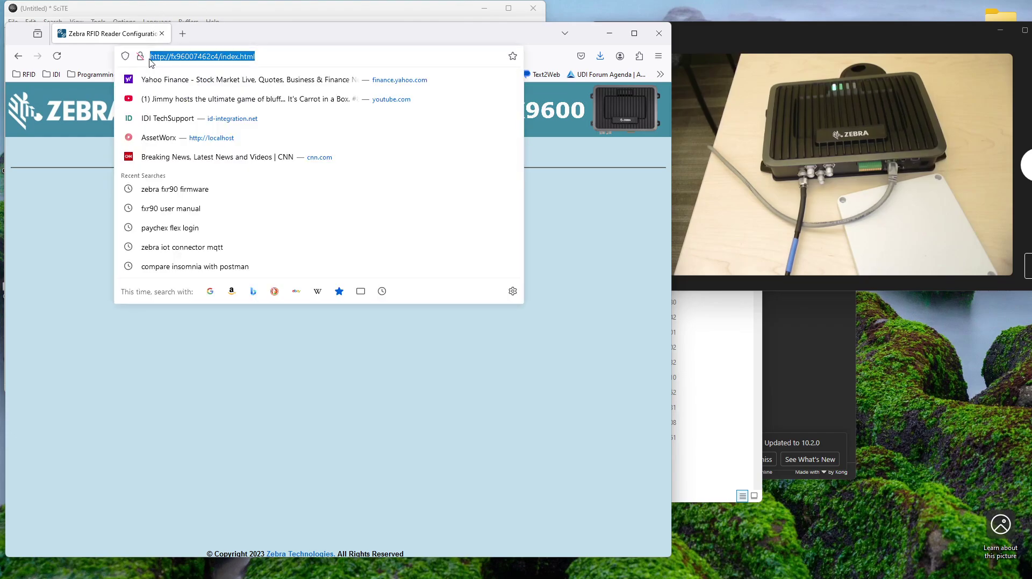
{"action": "left_click", "coordinate": [165, 57]}
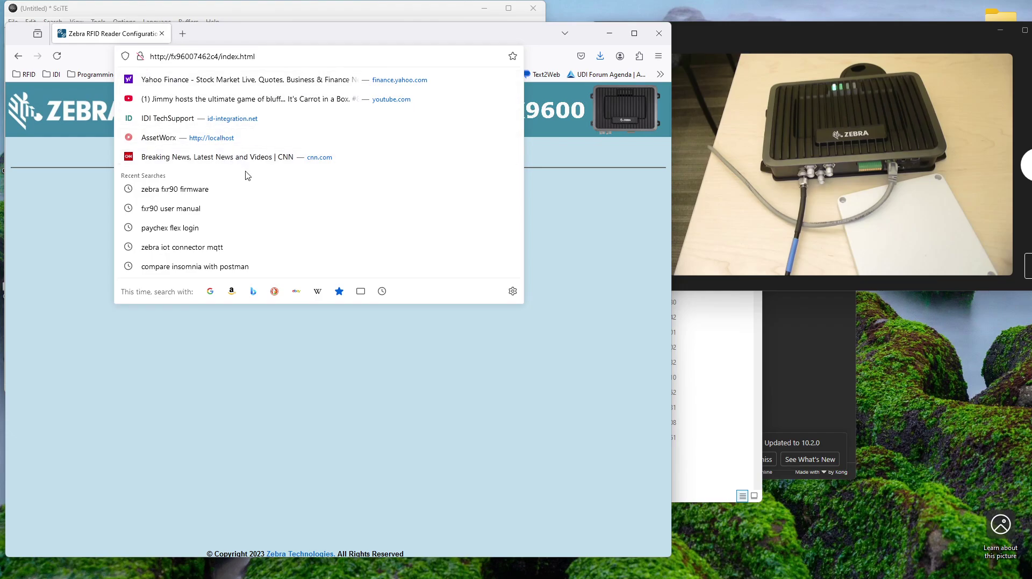
{"action": "type", "text": "s"}
{"action": "key", "text": "Return"}
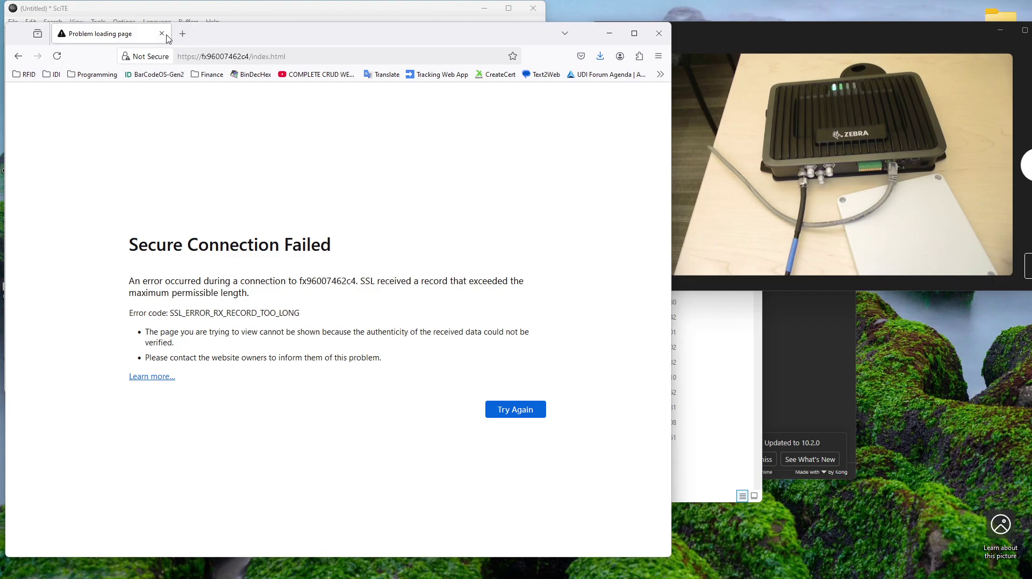
{"action": "left_click", "coordinate": [195, 56]}
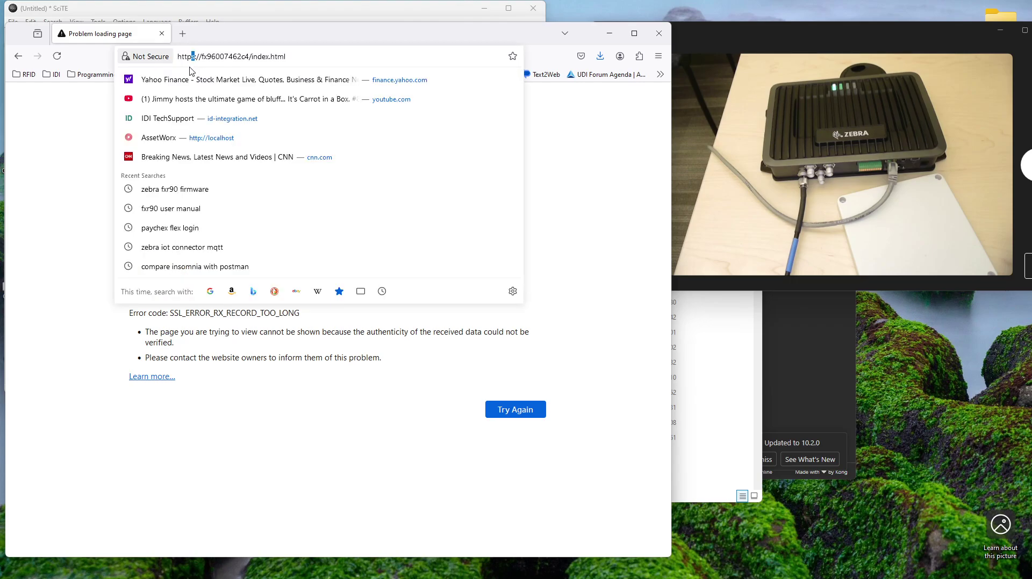
{"action": "key", "text": "BackSpace"}
{"action": "key", "text": "Return"}
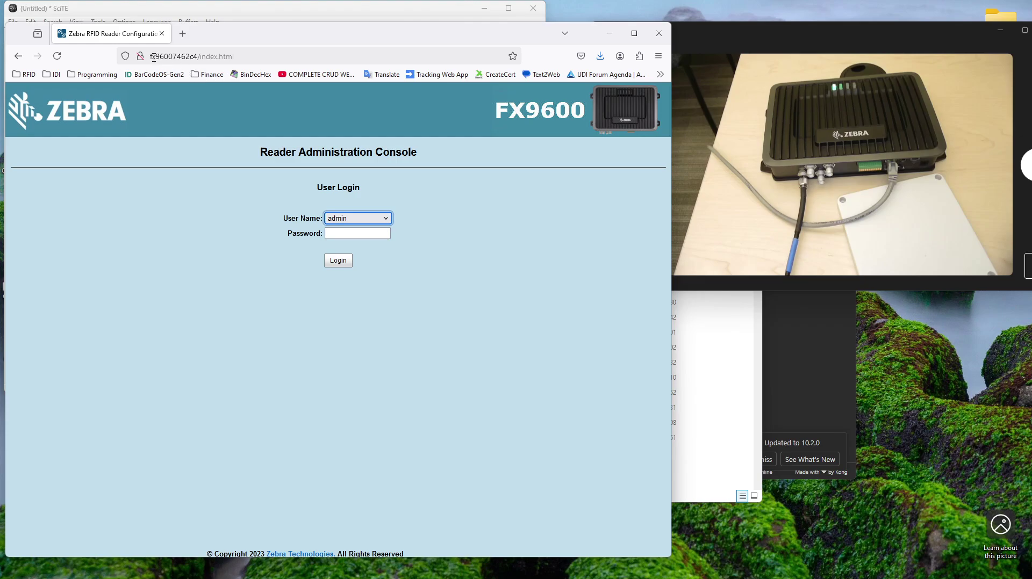
Step: Log in as admin with the default password
{"action": "left_click", "coordinate": [357, 229]}
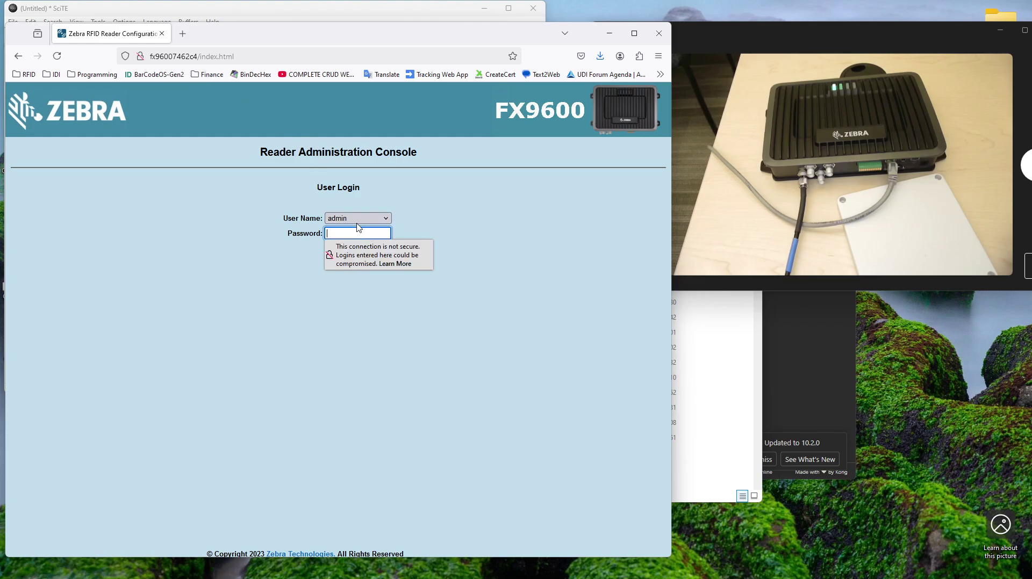
{"action": "key", "text": "Return"}
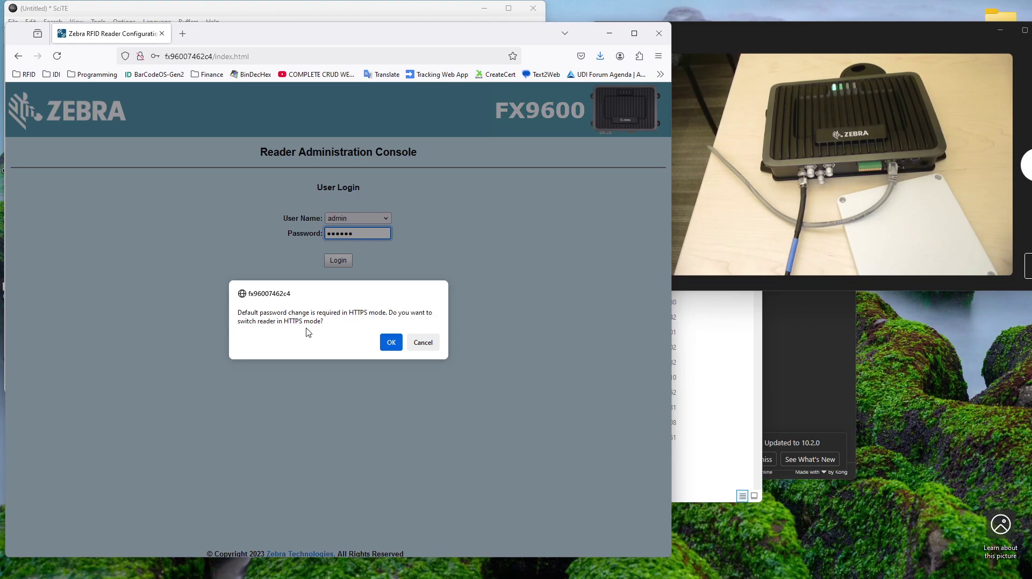
{"action": "left_click", "coordinate": [391, 343]}
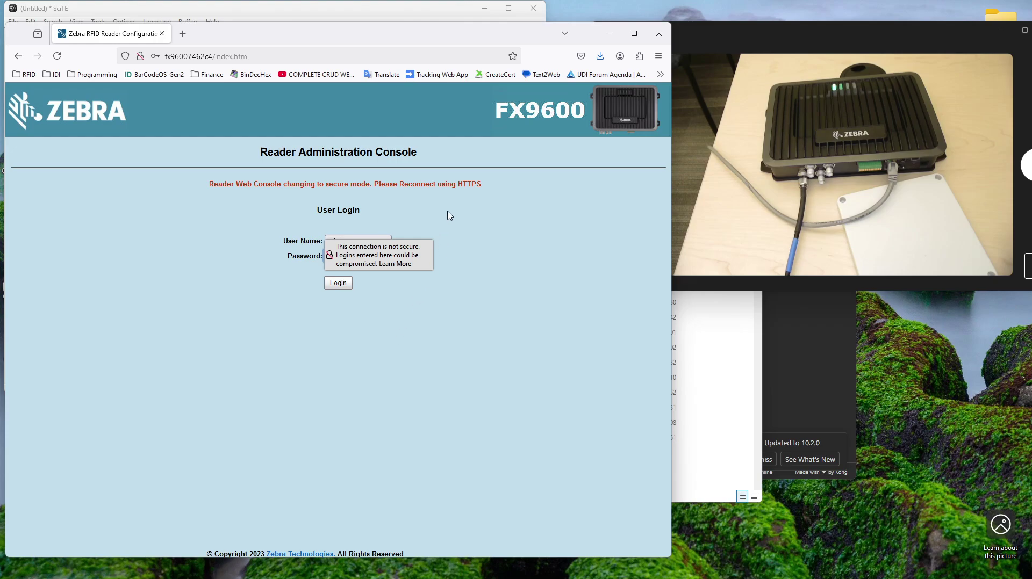
{"action": "left_click", "coordinate": [155, 56]}
{"action": "left_click", "coordinate": [141, 56]}
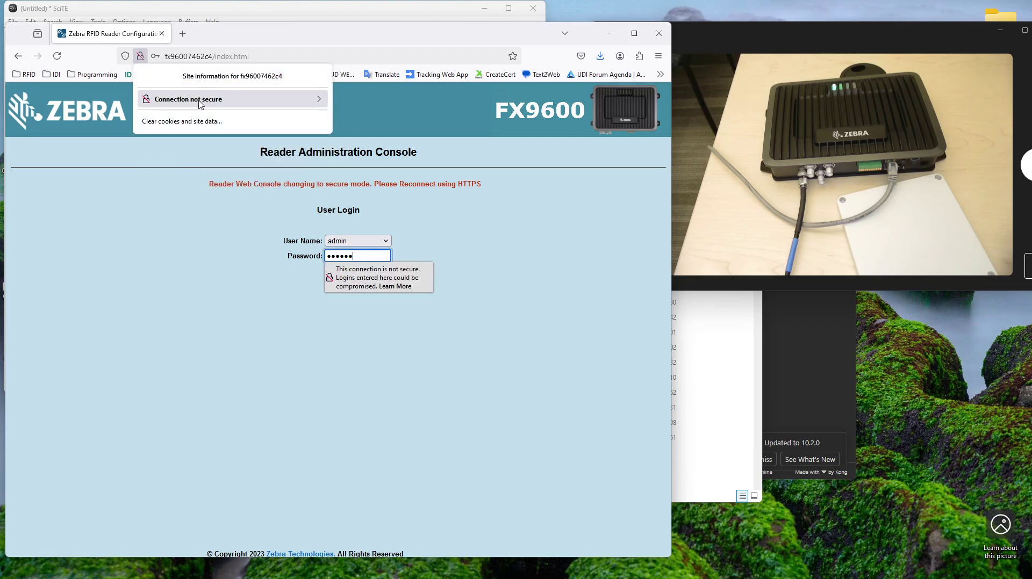
{"action": "left_click", "coordinate": [167, 56]}
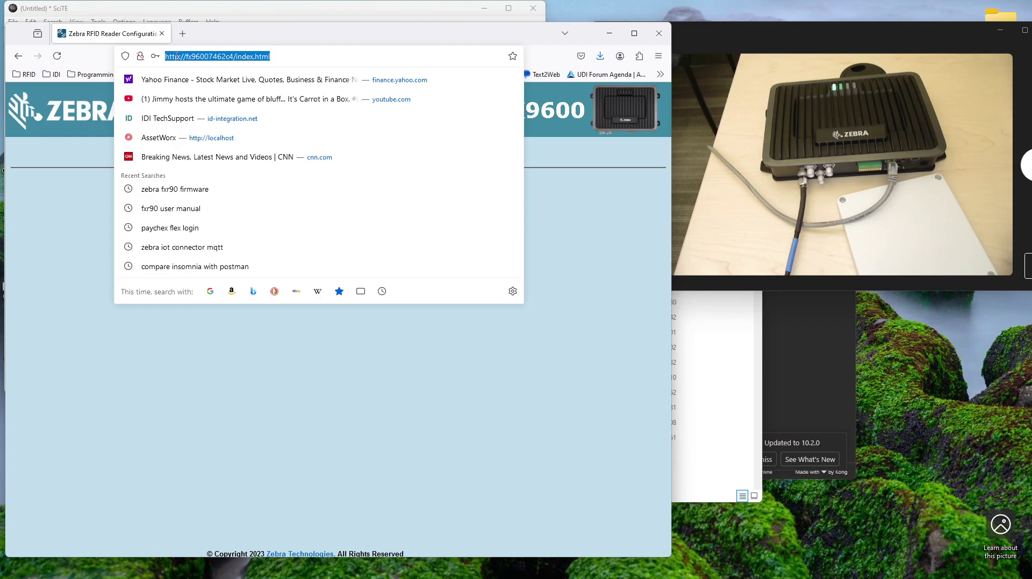
{"action": "left_click", "coordinate": [179, 57]}
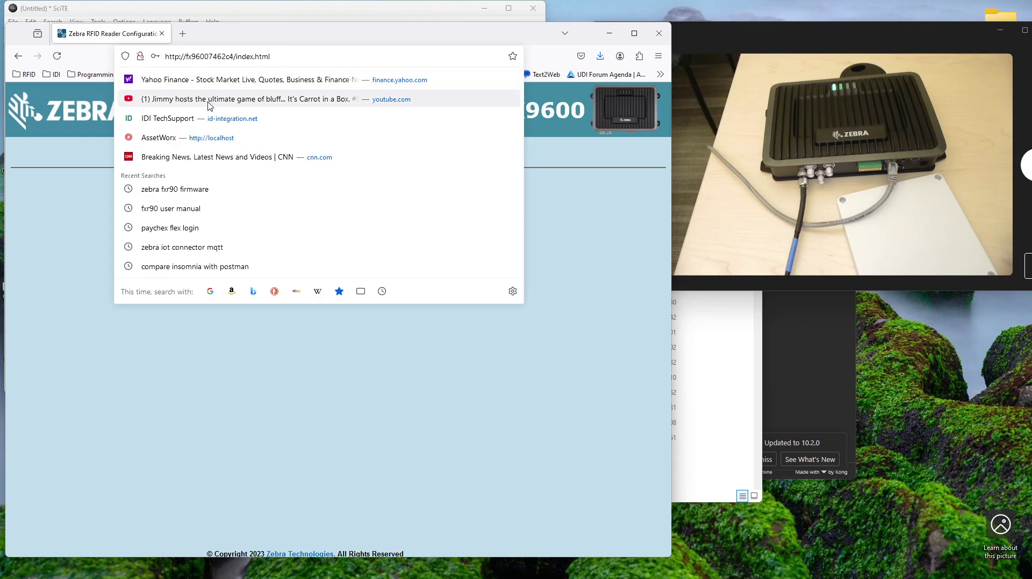
{"action": "type", "text": "s"}
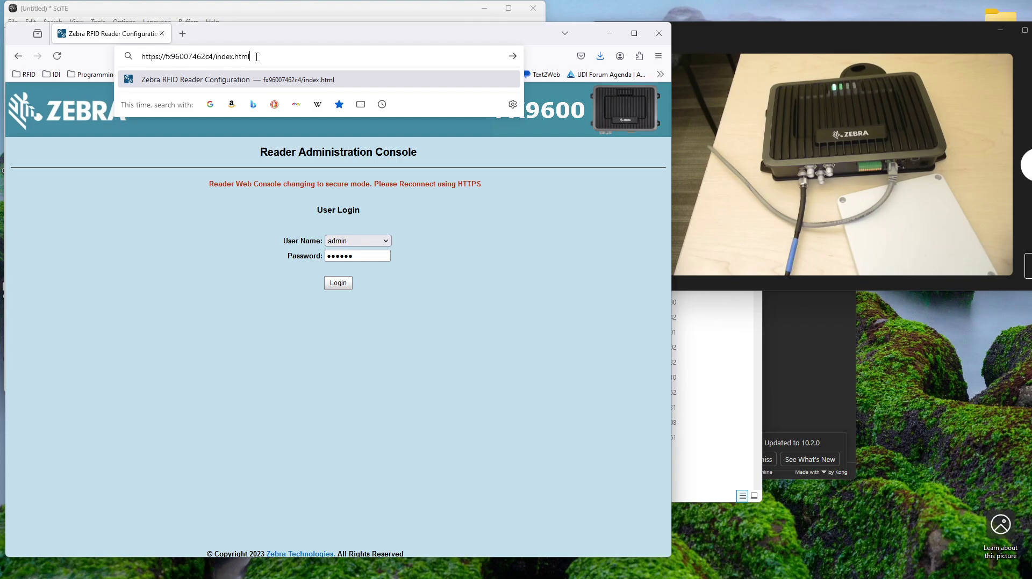
{"action": "key", "text": "Return"}
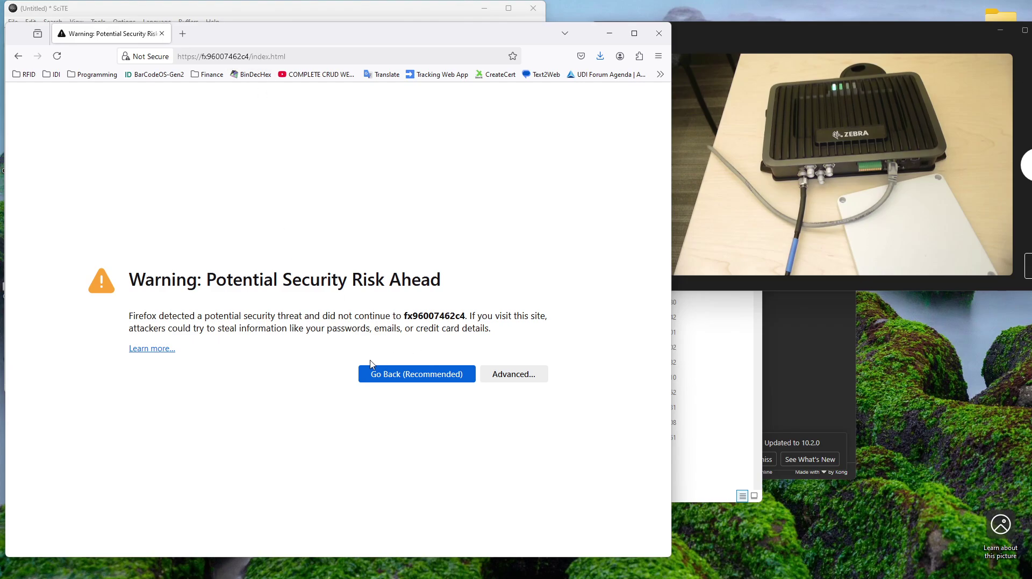
Step: Accept the certificate risk warning and log in again as admin with the password
{"action": "left_click", "coordinate": [511, 375]}
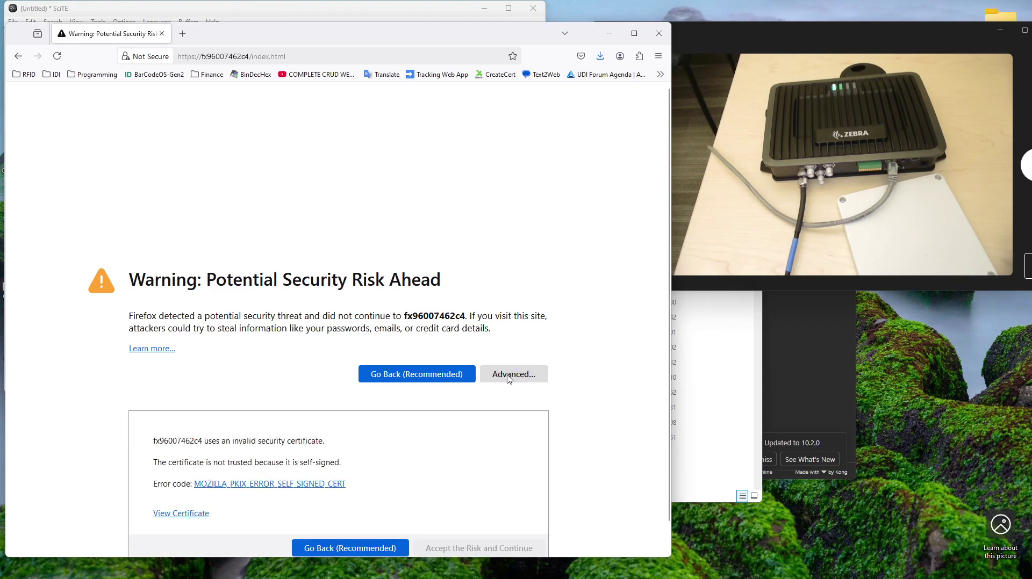
{"action": "scroll", "coordinate": [344, 448], "scroll_direction": "down", "scroll_amount": 1}
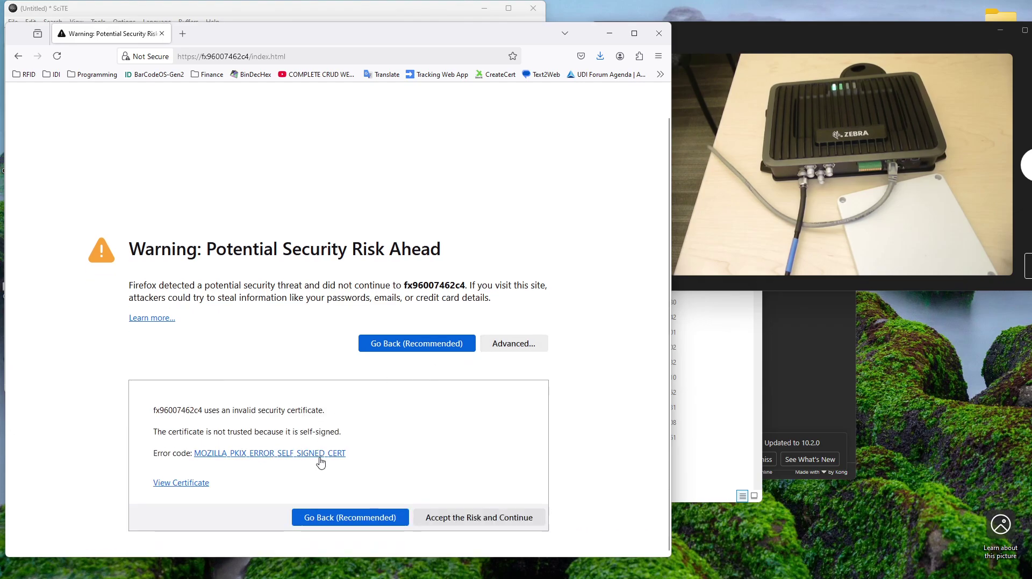
{"action": "left_click", "coordinate": [452, 520]}
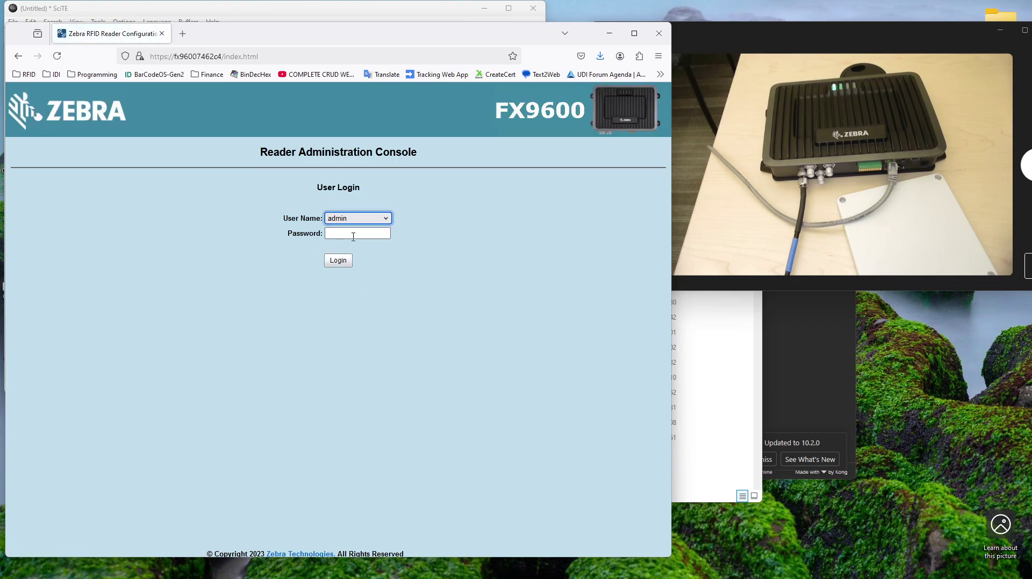
{"action": "left_click", "coordinate": [354, 231]}
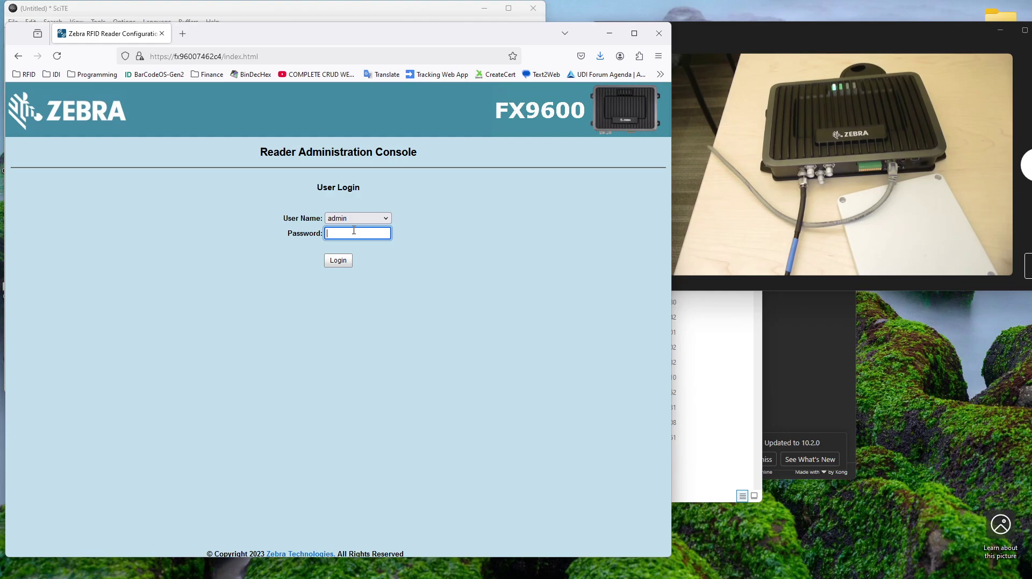
{"action": "type", "text": "c"}
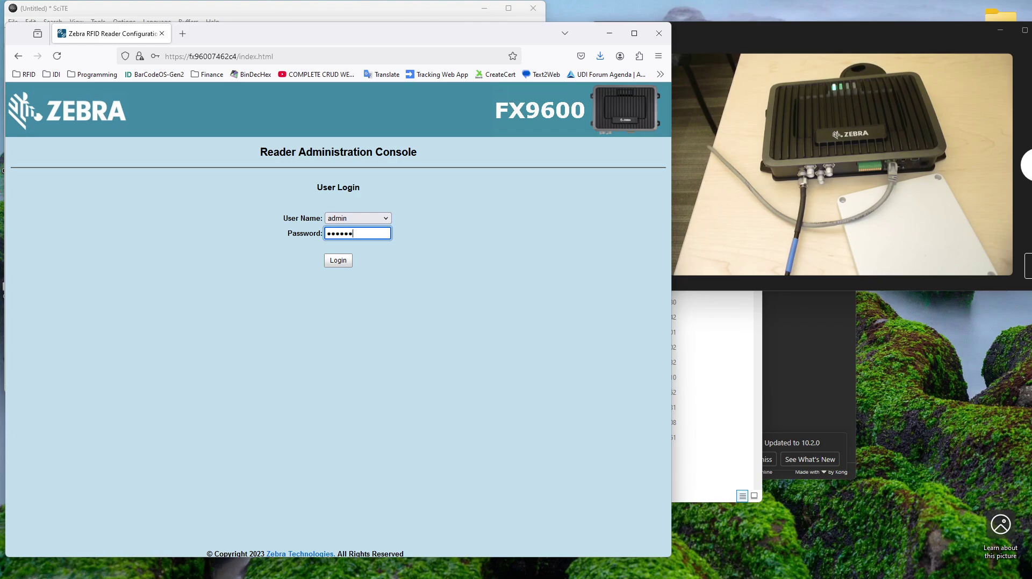
{"action": "left_click", "coordinate": [340, 263]}
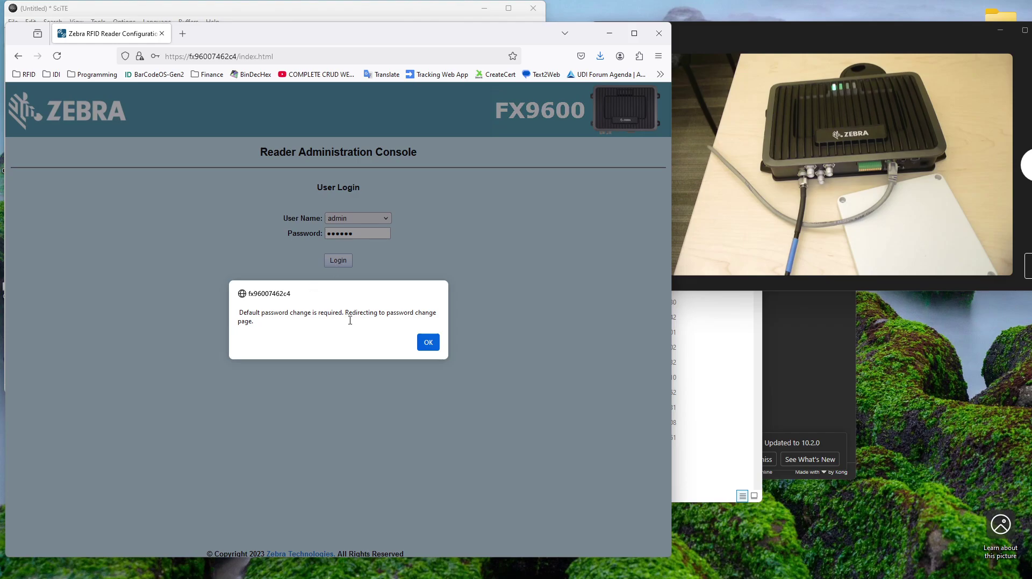
Step: Acknowledge the required change, then enter the old password and a new admin password twice and submit
{"action": "left_click", "coordinate": [430, 345]}
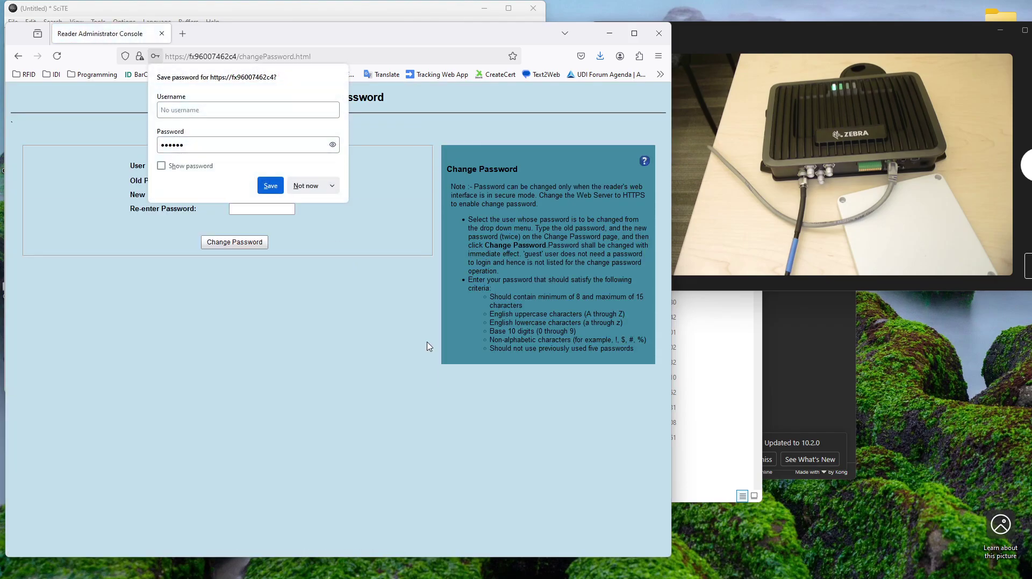
{"action": "left_click", "coordinate": [303, 187]}
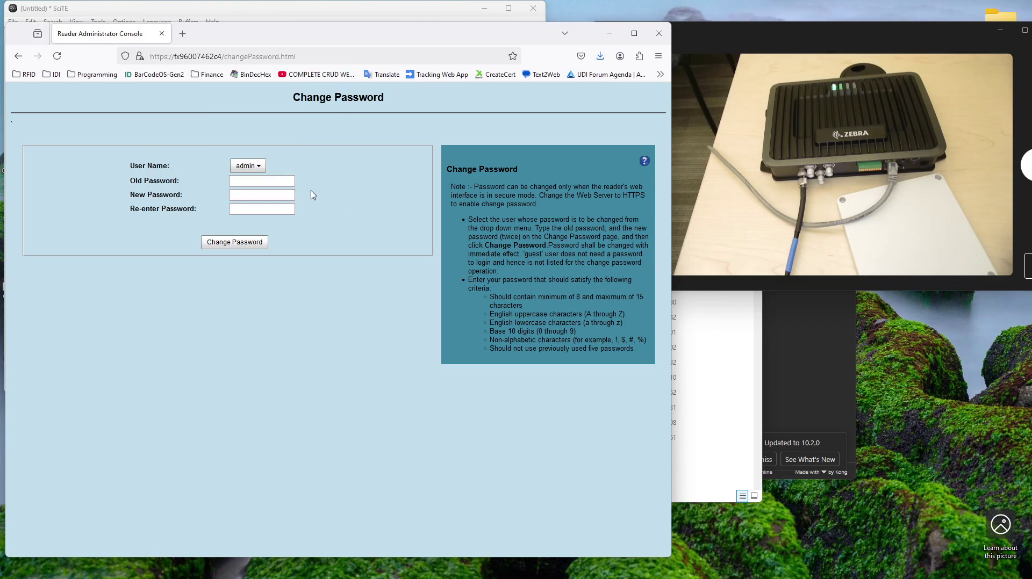
{"action": "left_click", "coordinate": [257, 182]}
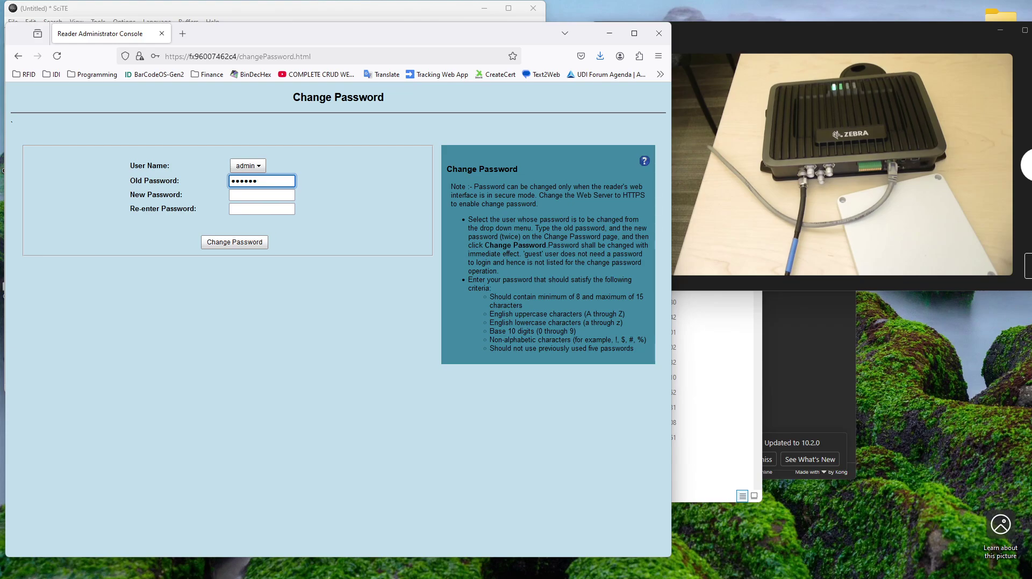
{"action": "left_click", "coordinate": [270, 196]}
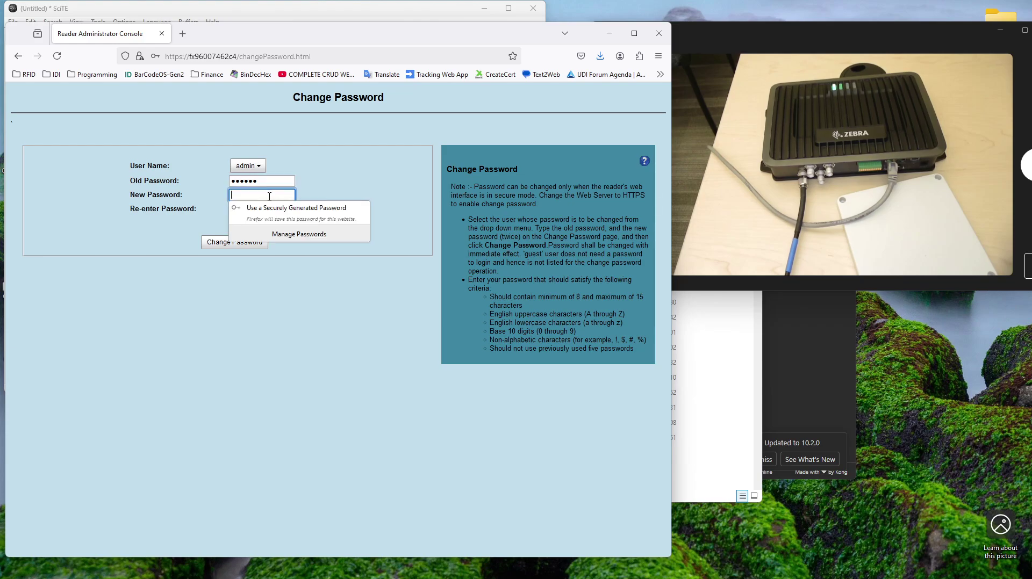
{"action": "type", "text": "c"}
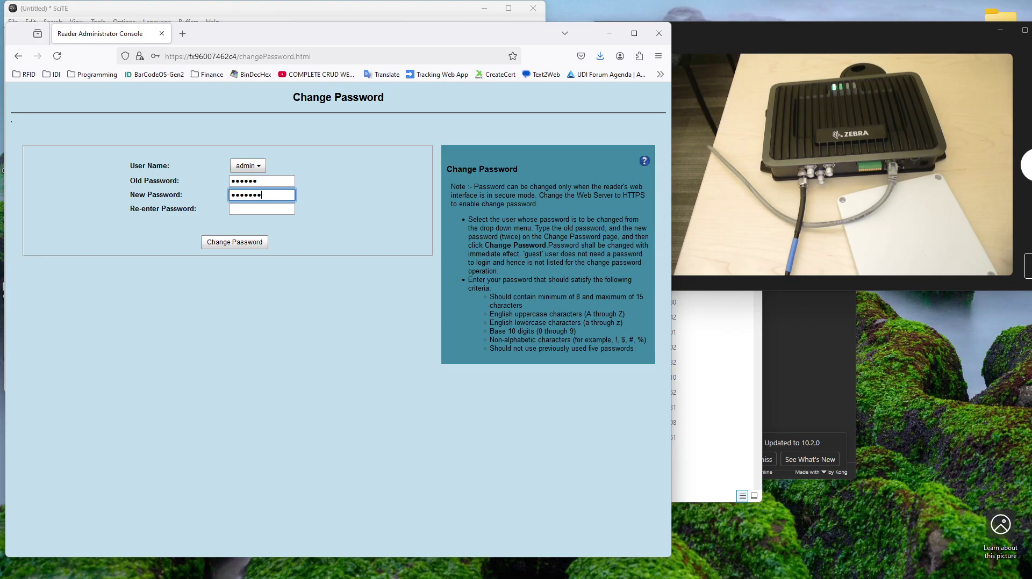
{"action": "left_click", "coordinate": [270, 215]}
{"action": "left_click", "coordinate": [246, 245]}
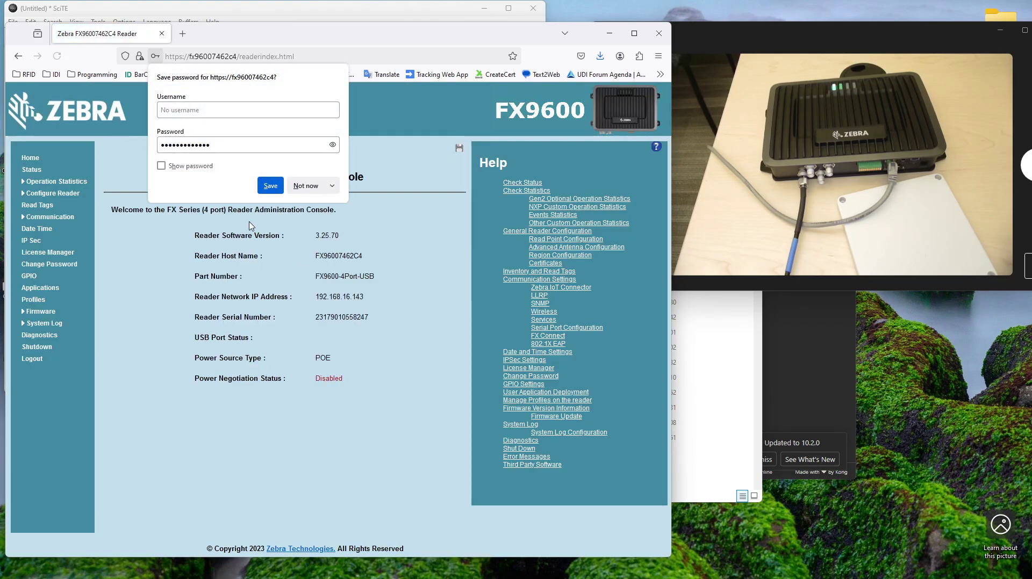
Step: Save the new password, accept the reader's port 8001 self-signed certificate, and return to the login page
{"action": "left_click", "coordinate": [271, 189]}
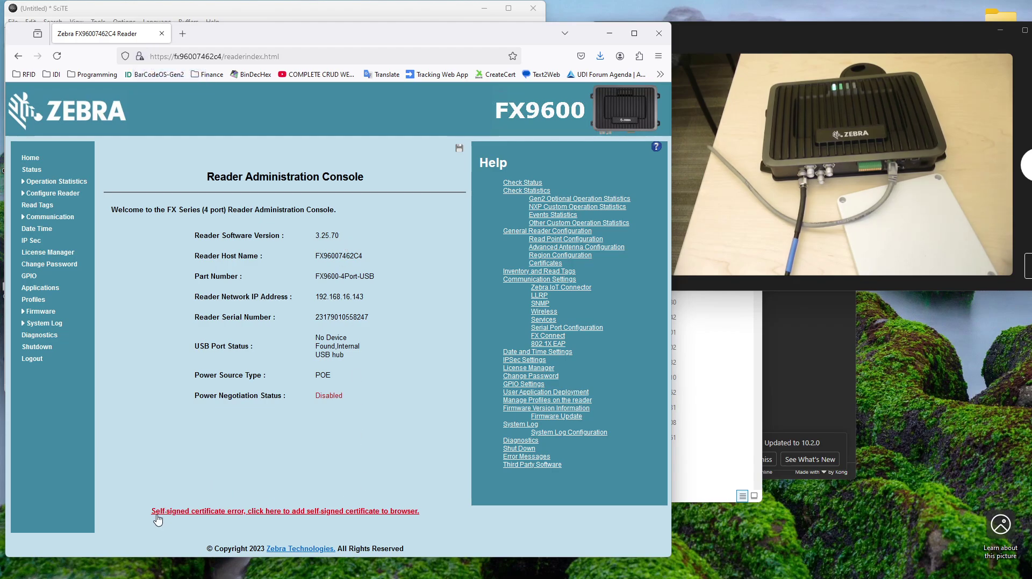
{"action": "left_click", "coordinate": [319, 517]}
{"action": "left_click", "coordinate": [529, 377]}
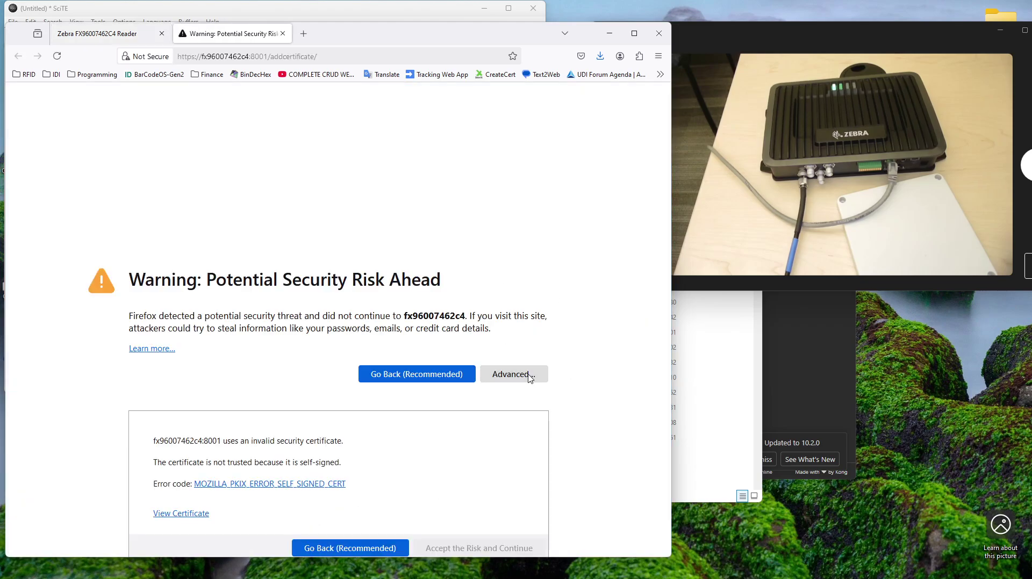
{"action": "left_click", "coordinate": [479, 518]}
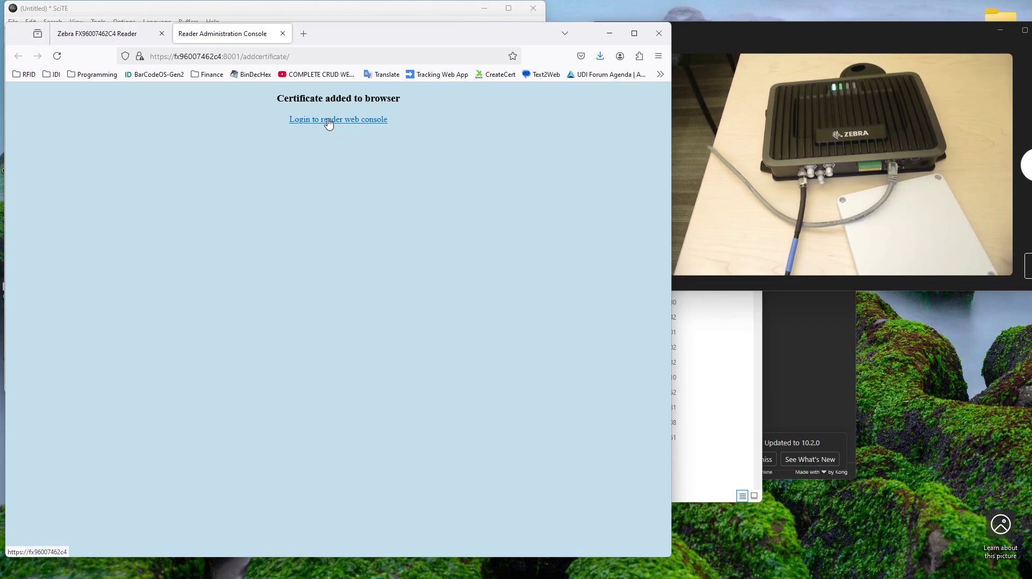
{"action": "left_click", "coordinate": [329, 120]}
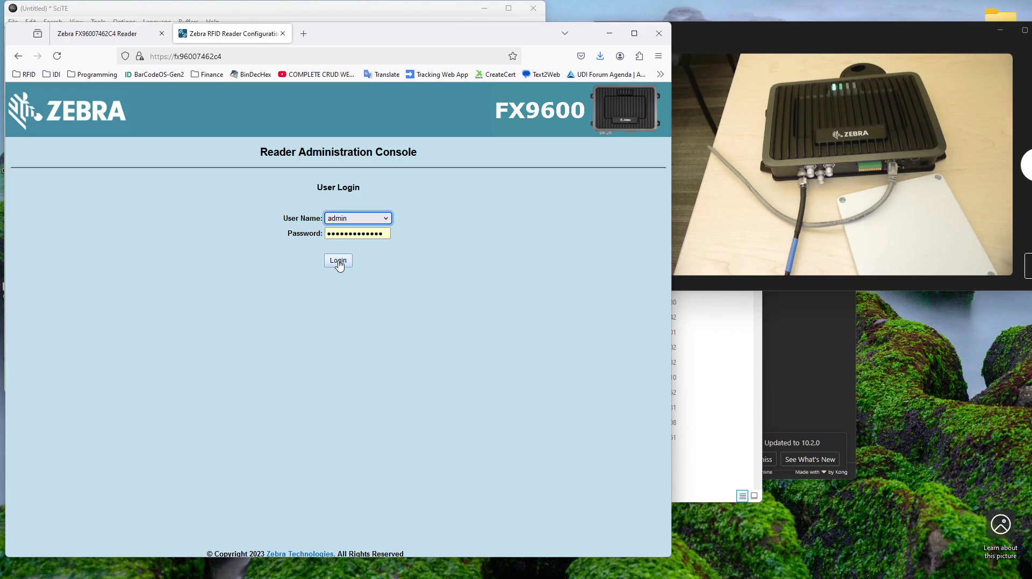
Step: Log in with the new password and display the Read Tags help next to the home page
{"action": "left_click", "coordinate": [339, 263]}
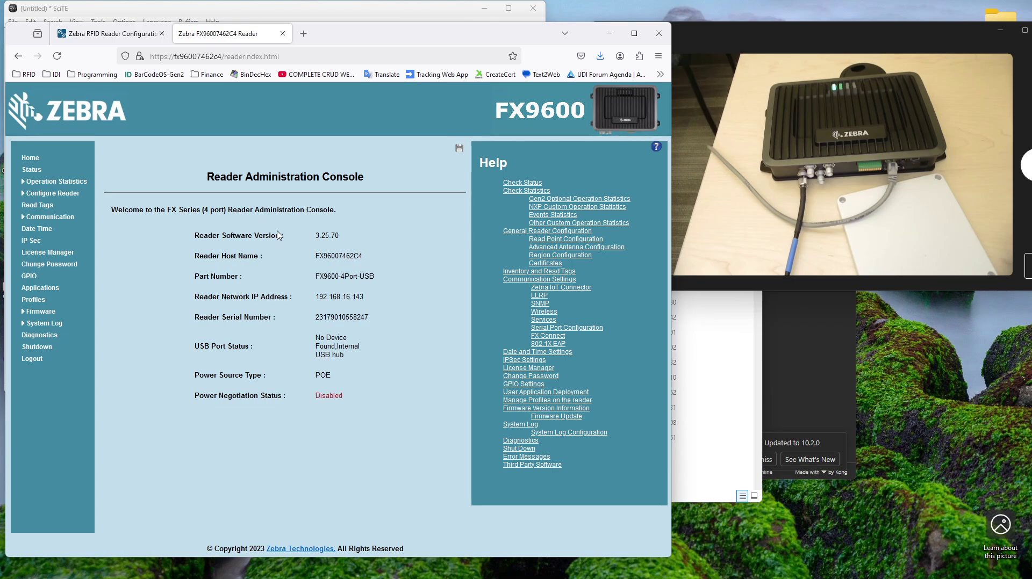
{"action": "left_click", "coordinate": [36, 205]}
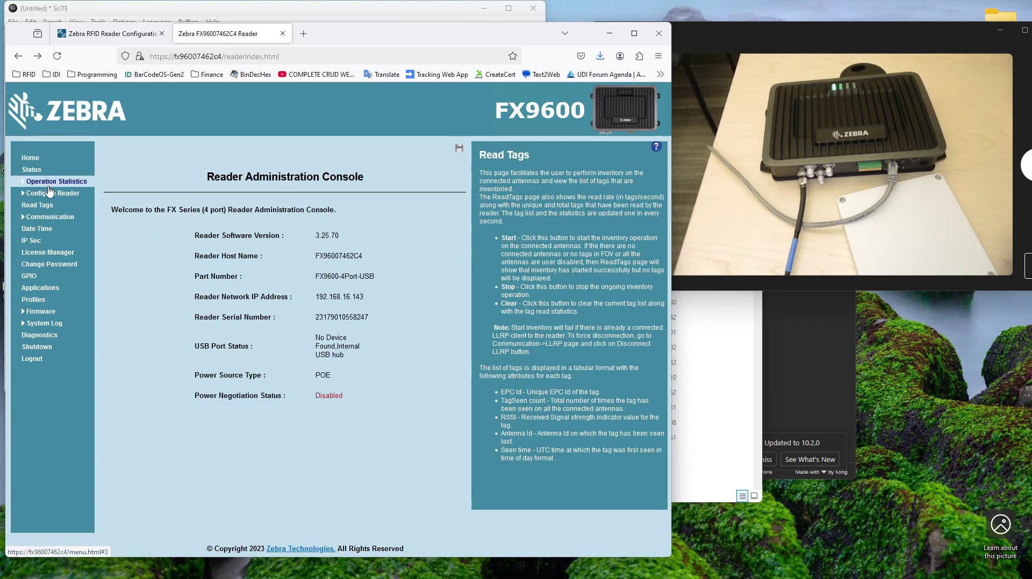
Step: Run two tag inventories, the second stopping at seven tags, then highlight software version 3.25.70 on the home page
{"action": "left_click", "coordinate": [36, 205]}
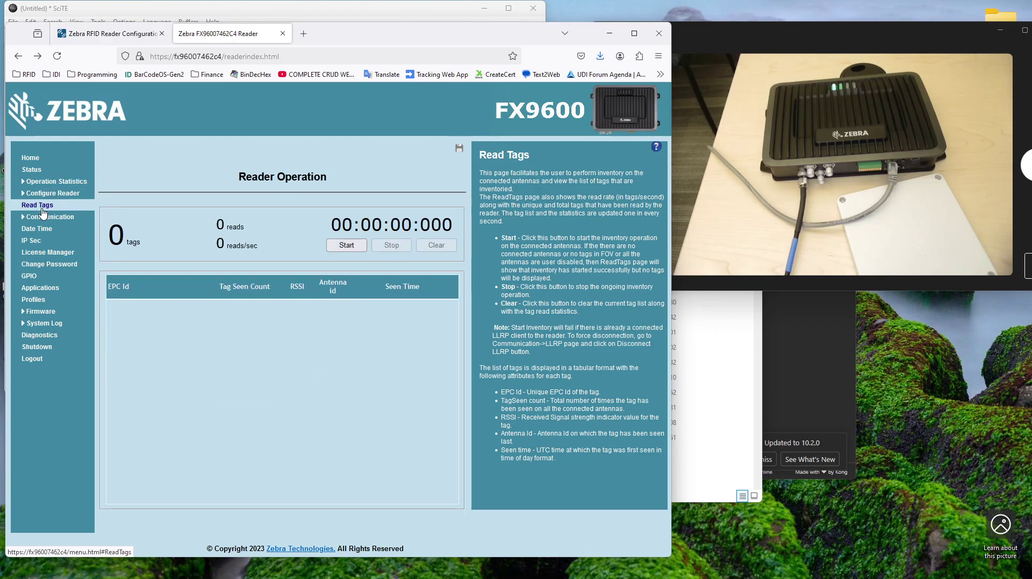
{"action": "left_click", "coordinate": [348, 247]}
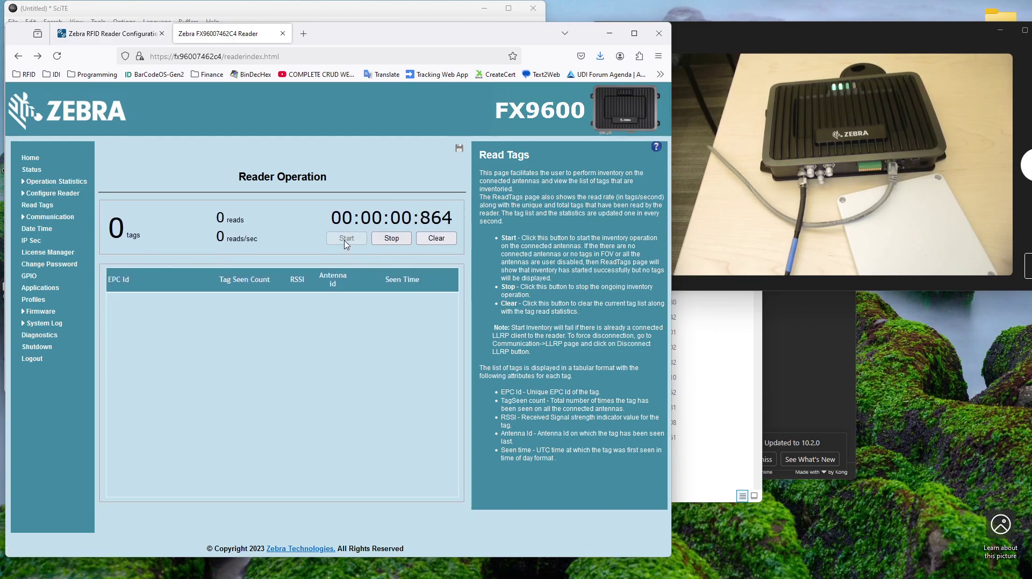
{"action": "left_click", "coordinate": [391, 238]}
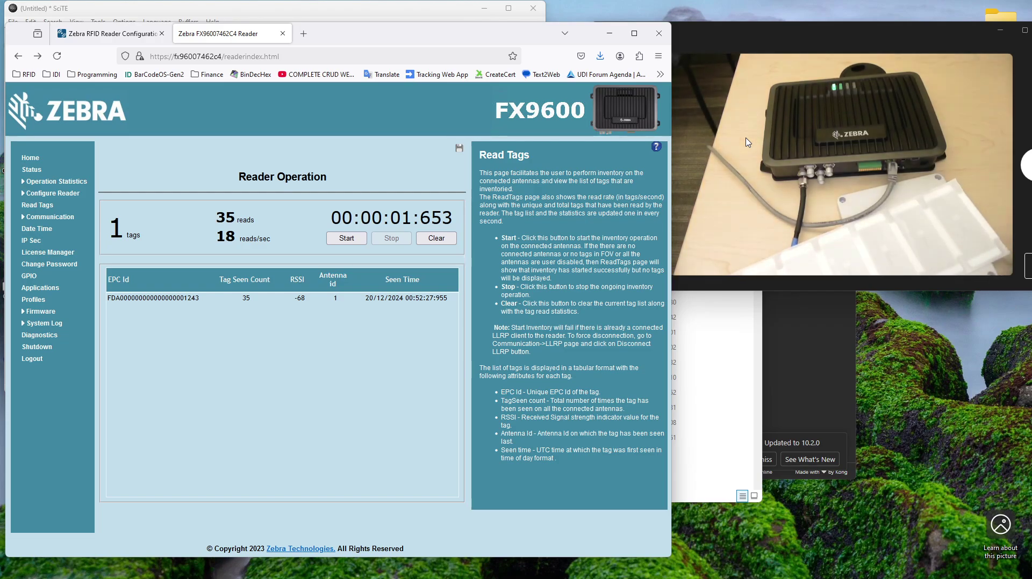
{"action": "left_click", "coordinate": [351, 240]}
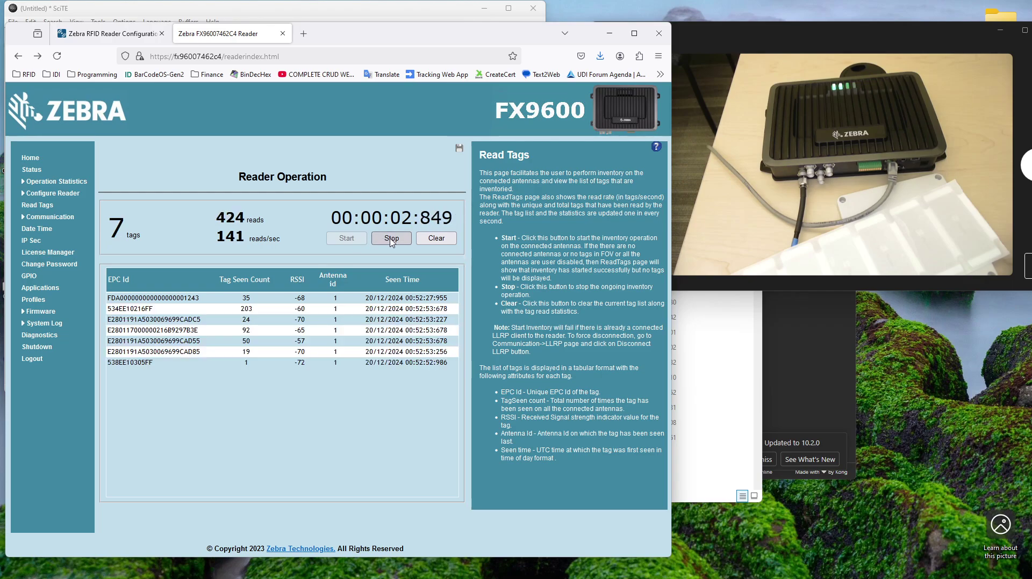
{"action": "left_click", "coordinate": [390, 246]}
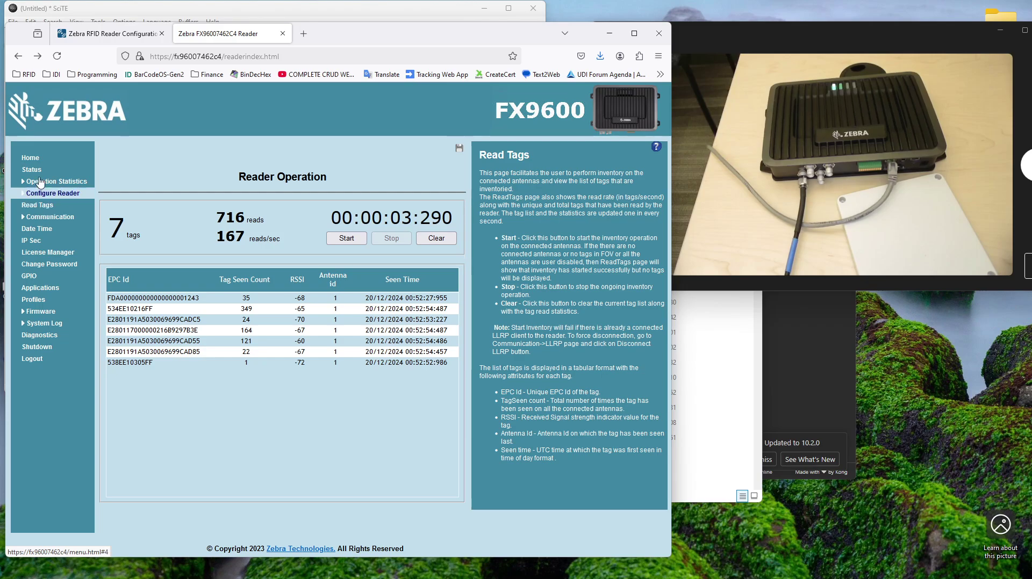
{"action": "left_click", "coordinate": [30, 158]}
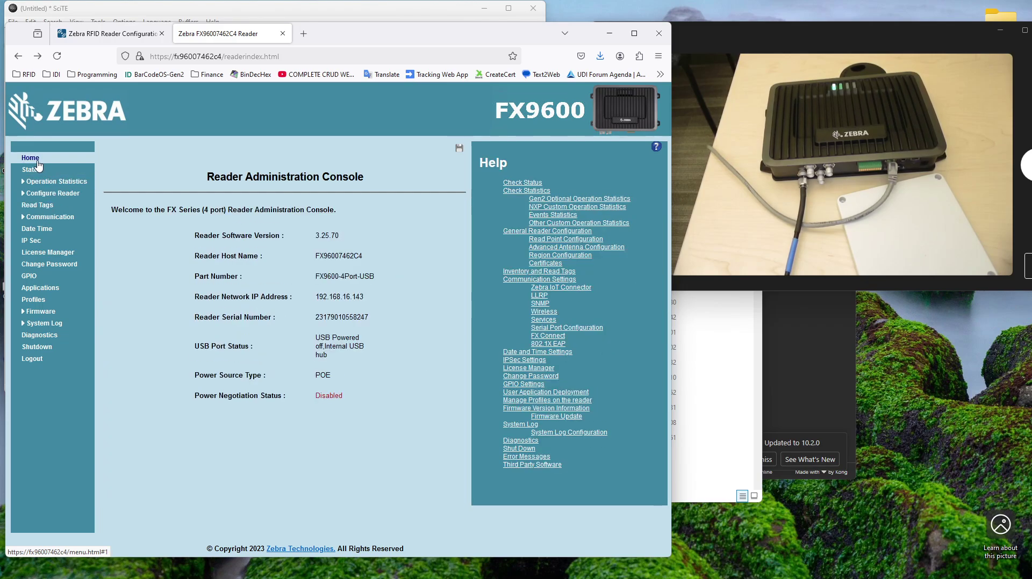
{"action": "double_click", "coordinate": [317, 236]}
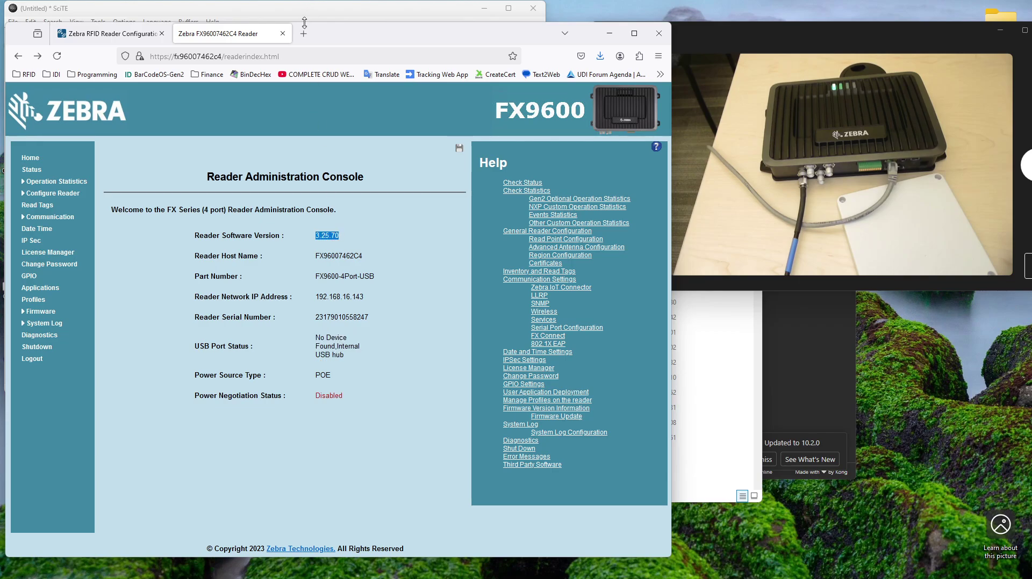
Step: Search Google for 'zebra fx9600 firmware' in a new browser tab
{"action": "left_click", "coordinate": [307, 41]}
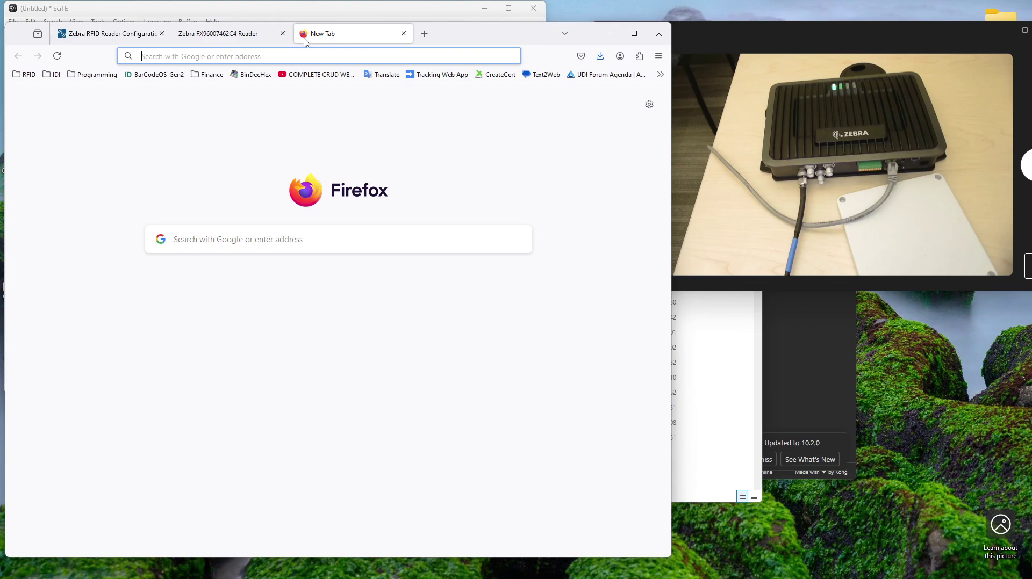
{"action": "left_click", "coordinate": [298, 58]}
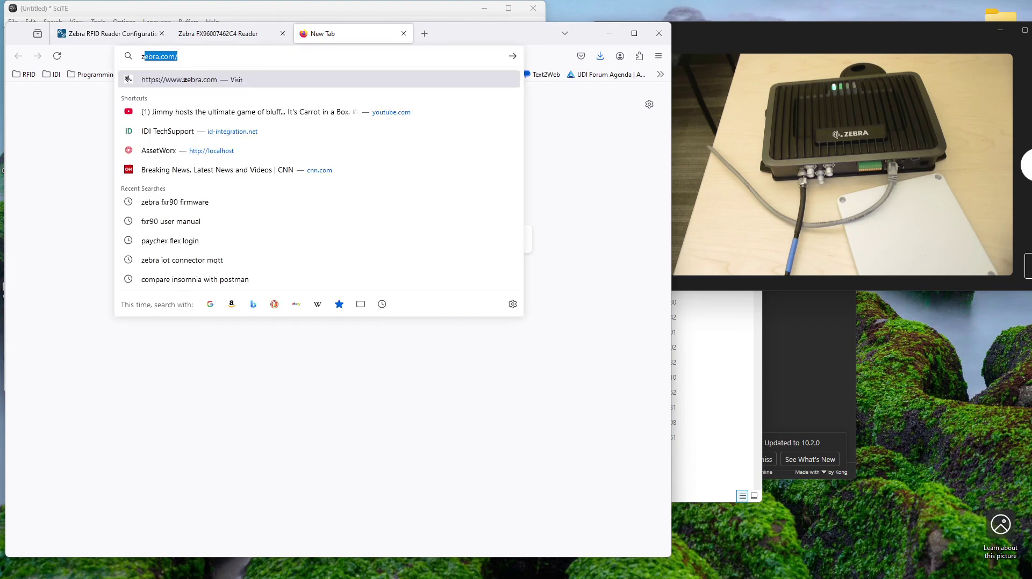
{"action": "type", "text": "ebra fx"}
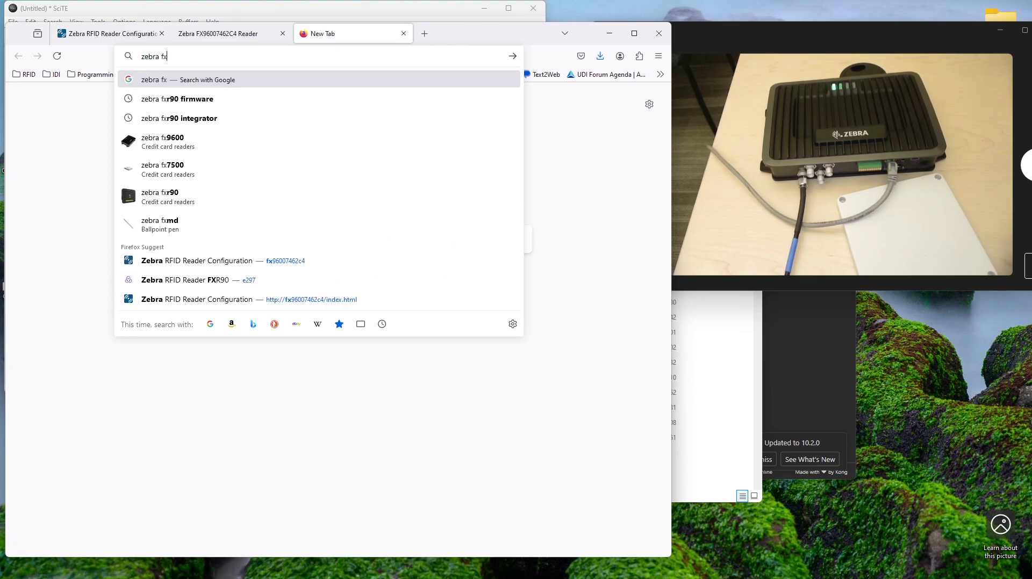
{"action": "type", "text": "9600 fi"}
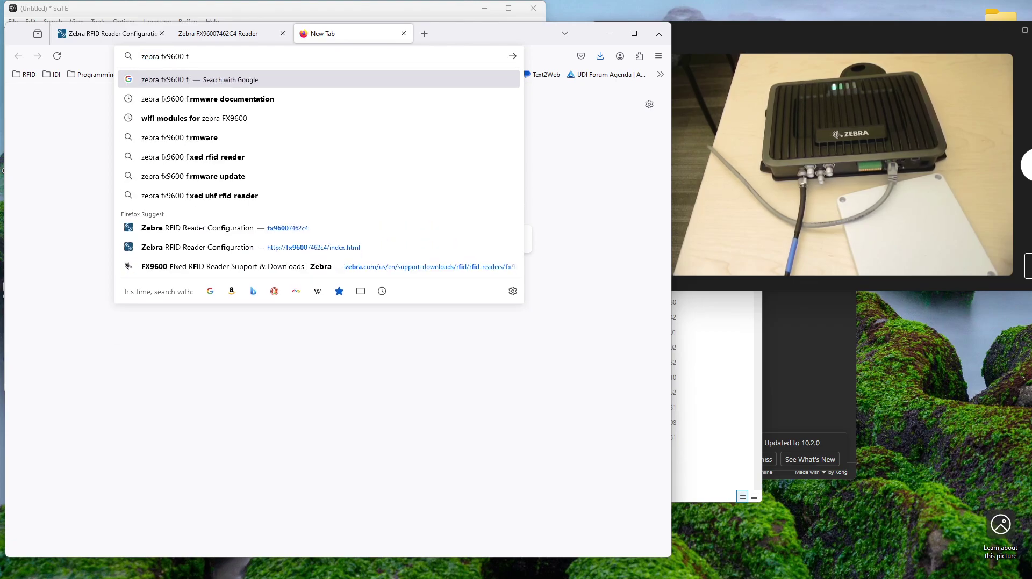
{"action": "type", "text": "rmware"}
{"action": "key", "text": "Return"}
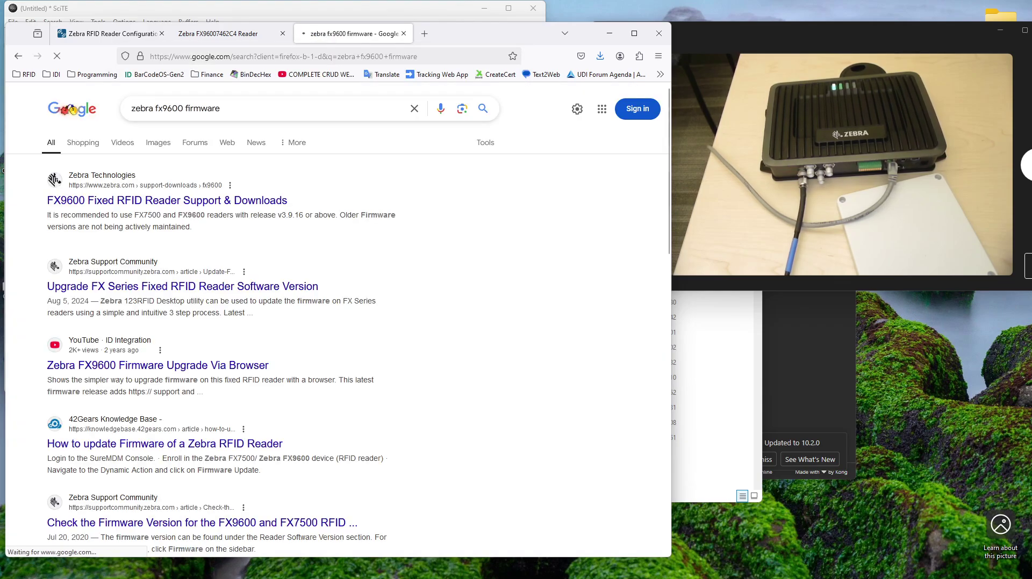
Step: Open Zebra's FX9600 support page and expand Firmware For FX9600 to version 3.28.1
{"action": "left_click", "coordinate": [159, 202]}
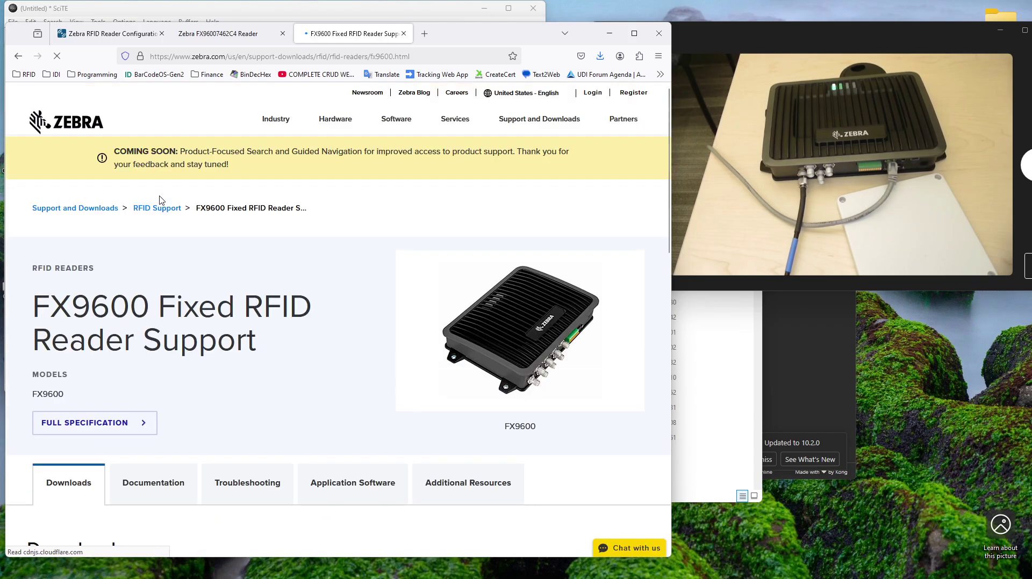
{"action": "scroll", "coordinate": [184, 391], "scroll_direction": "down", "scroll_amount": 5}
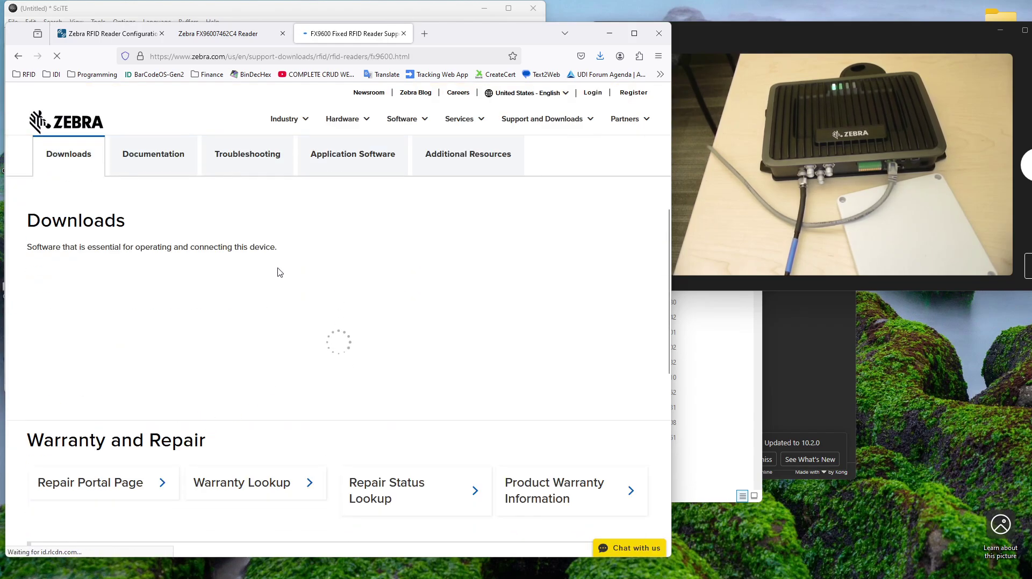
{"action": "scroll", "coordinate": [212, 291], "scroll_direction": "down", "scroll_amount": 5}
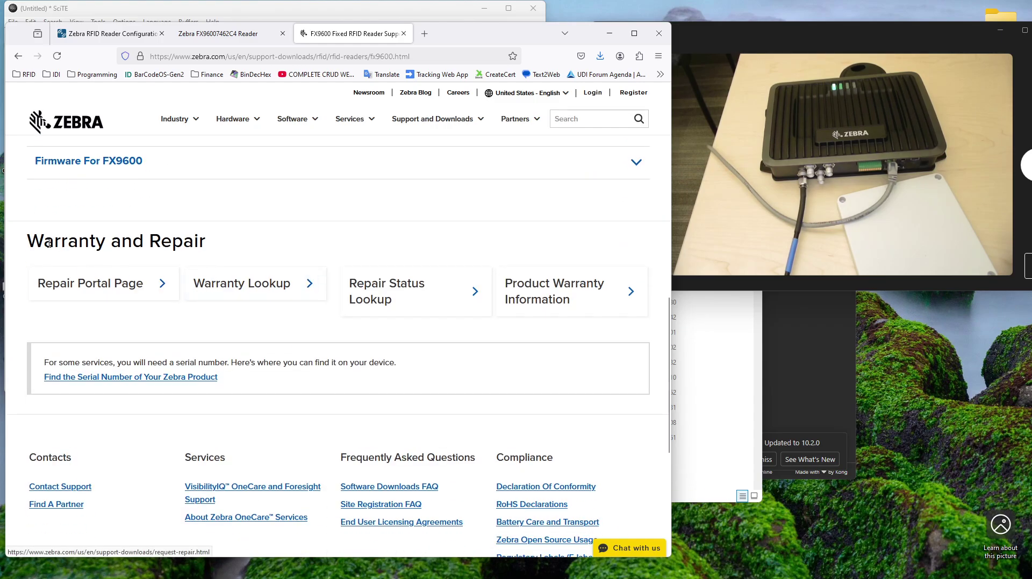
{"action": "left_click", "coordinate": [108, 161]}
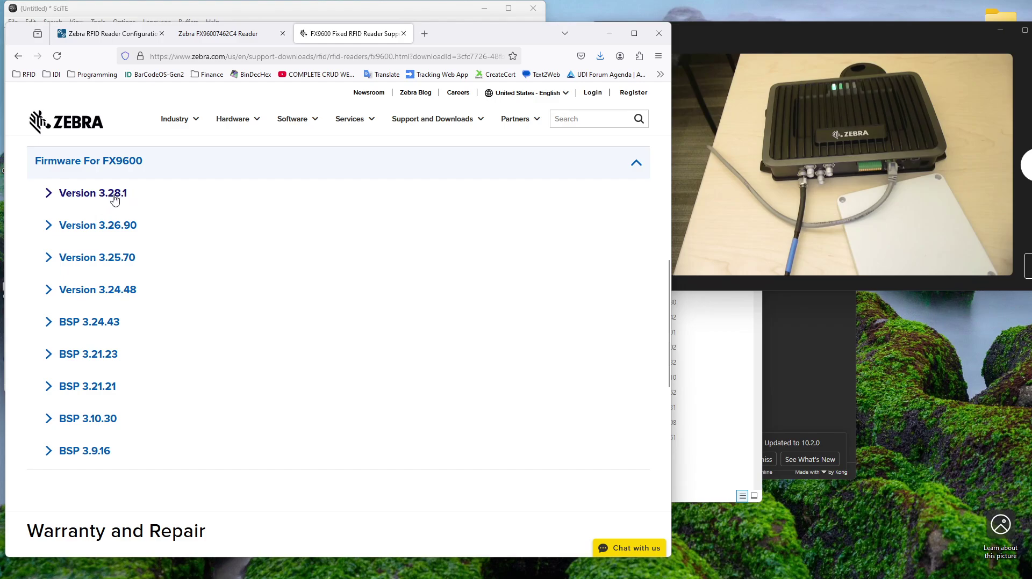
{"action": "left_click", "coordinate": [114, 199]}
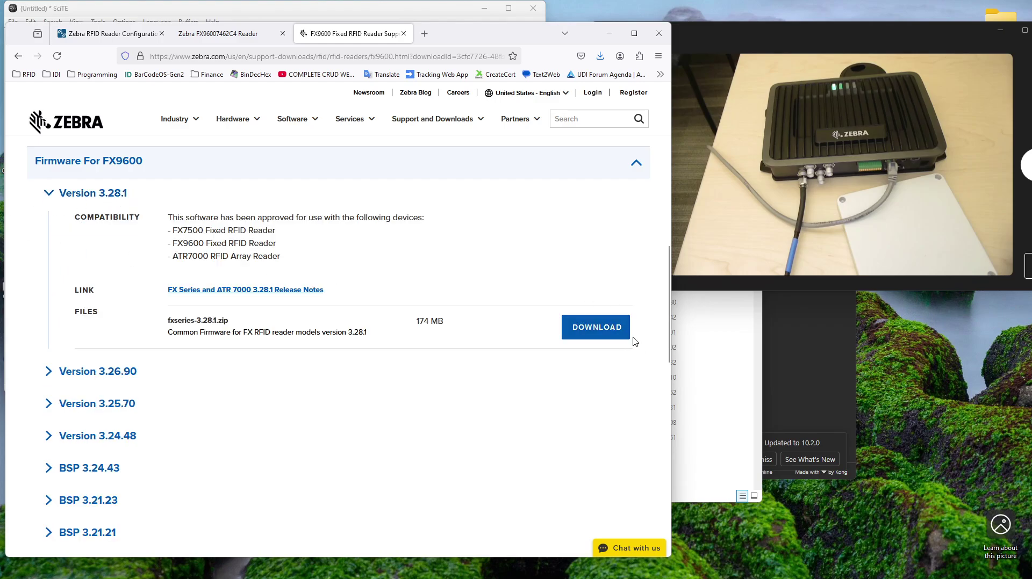
Step: Accept the licence agreement and download fxseries-3.28.1.zip
{"action": "left_click", "coordinate": [595, 328]}
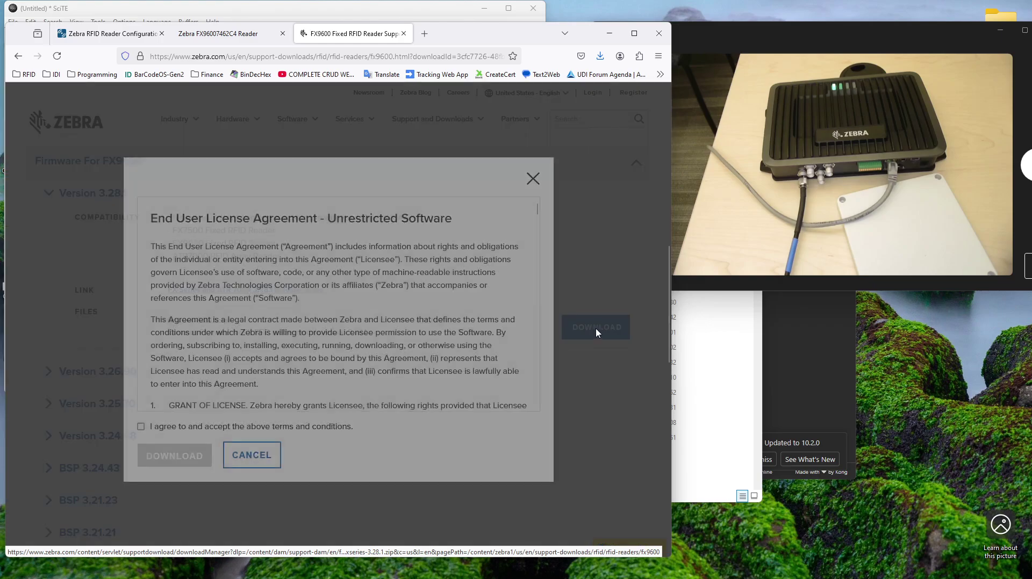
{"action": "left_click", "coordinate": [141, 427]}
{"action": "left_click", "coordinate": [199, 456]}
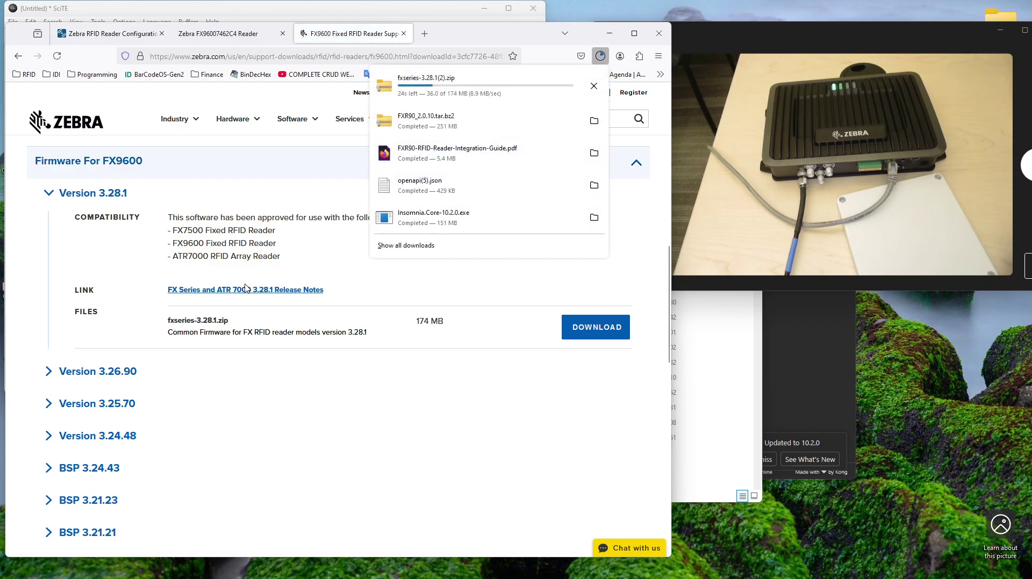
Step: Skim the 3.28.1 release notes, then go back to the firmware download page
{"action": "left_click", "coordinate": [245, 290]}
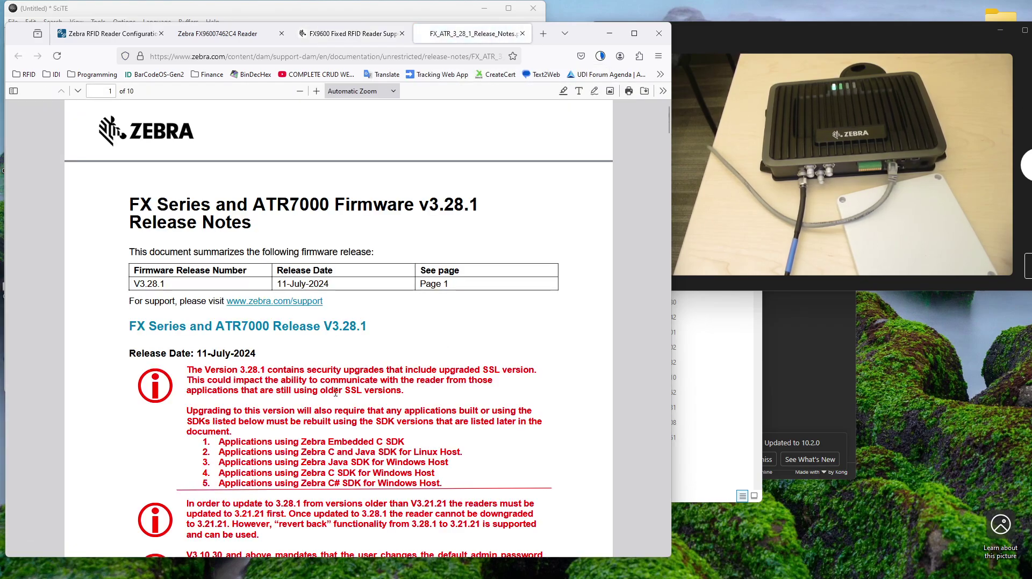
{"action": "scroll", "coordinate": [286, 459], "scroll_direction": "down", "scroll_amount": 4}
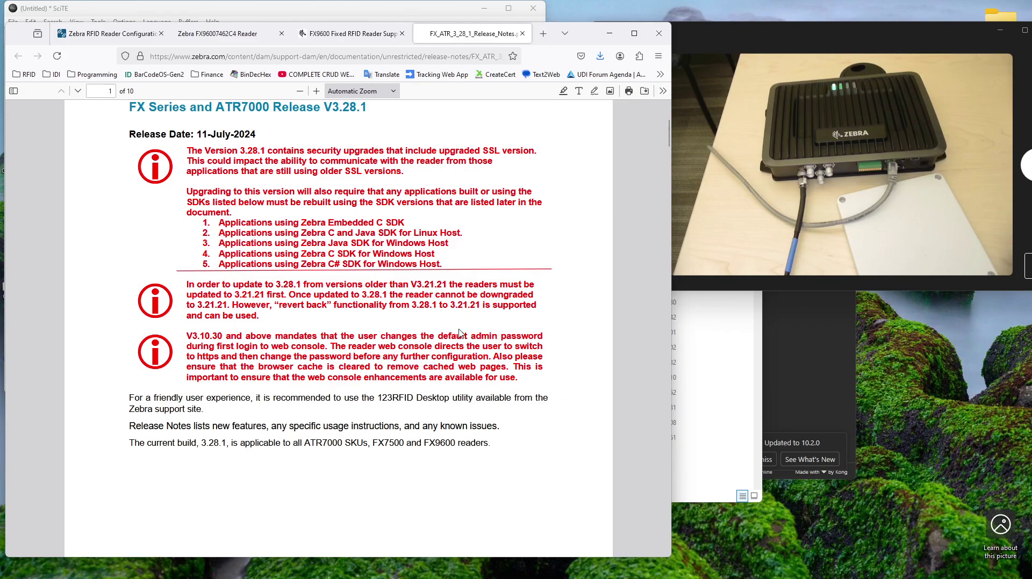
{"action": "left_click", "coordinate": [342, 38]}
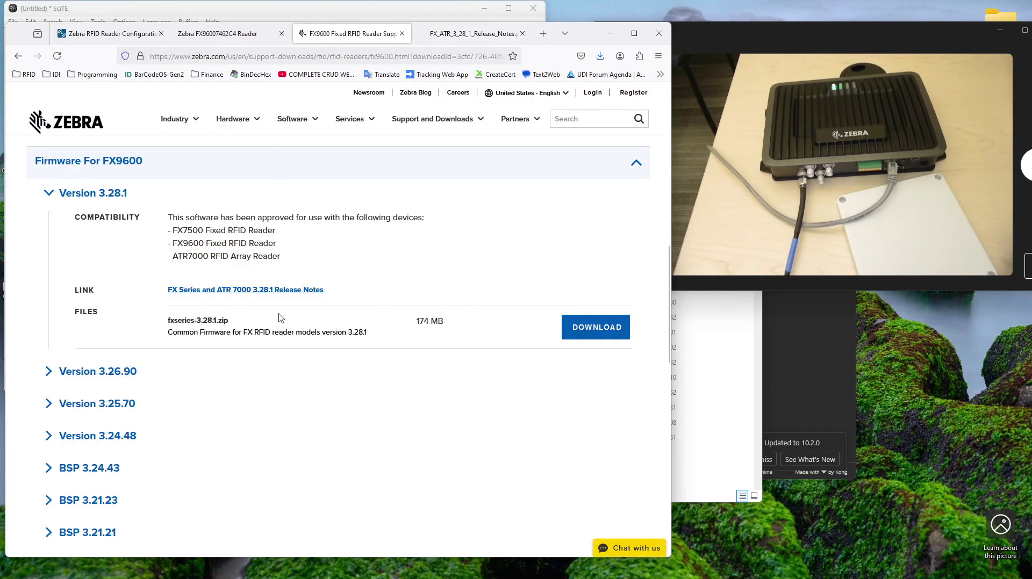
Step: Highlight the reader's IP address 192.168.16.143 in the console, then return to the release notes
{"action": "left_click", "coordinate": [196, 35]}
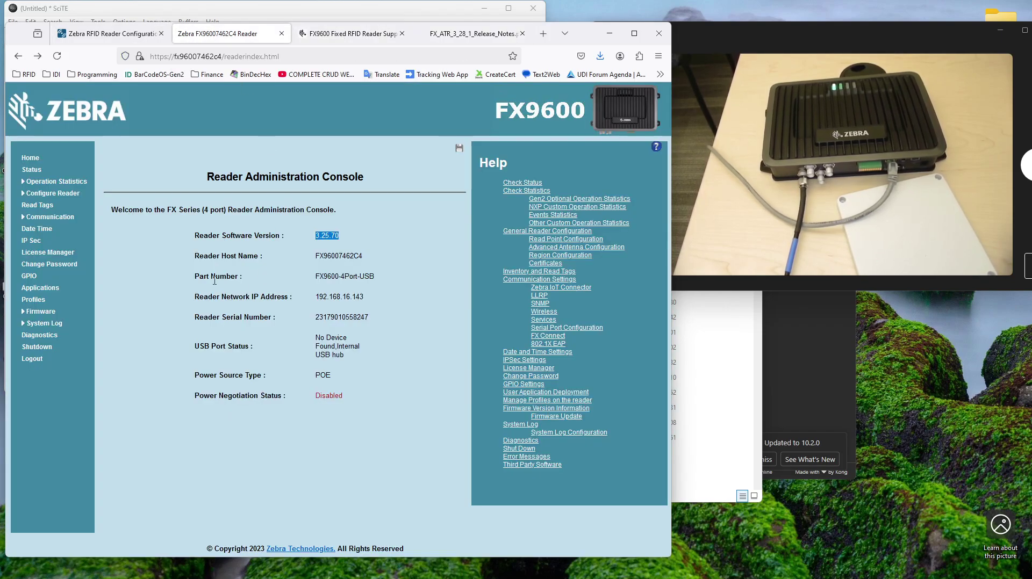
{"action": "left_click", "coordinate": [366, 443]}
{"action": "left_click_drag", "start_coordinate": [364, 297], "coordinate": [351, 295]}
{"action": "left_click", "coordinate": [475, 34]}
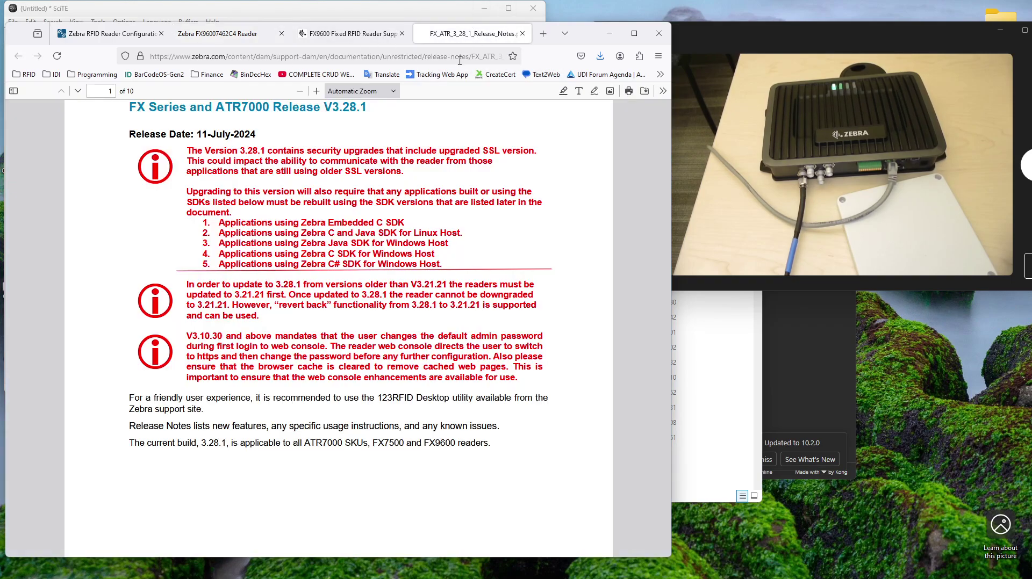
{"action": "left_click", "coordinate": [458, 56]}
{"action": "type", "text": "https"}
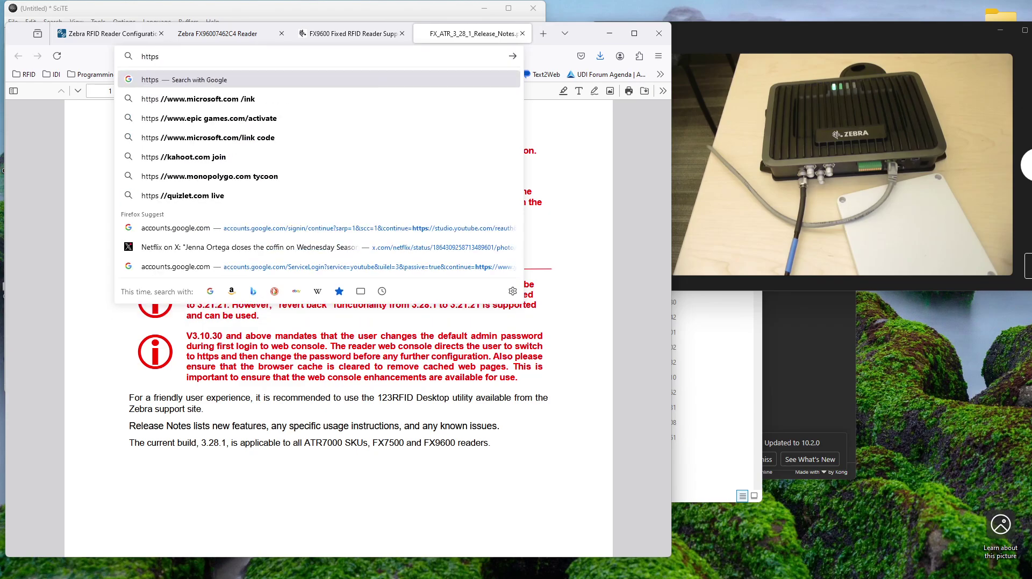
{"action": "type", "text": ":"}
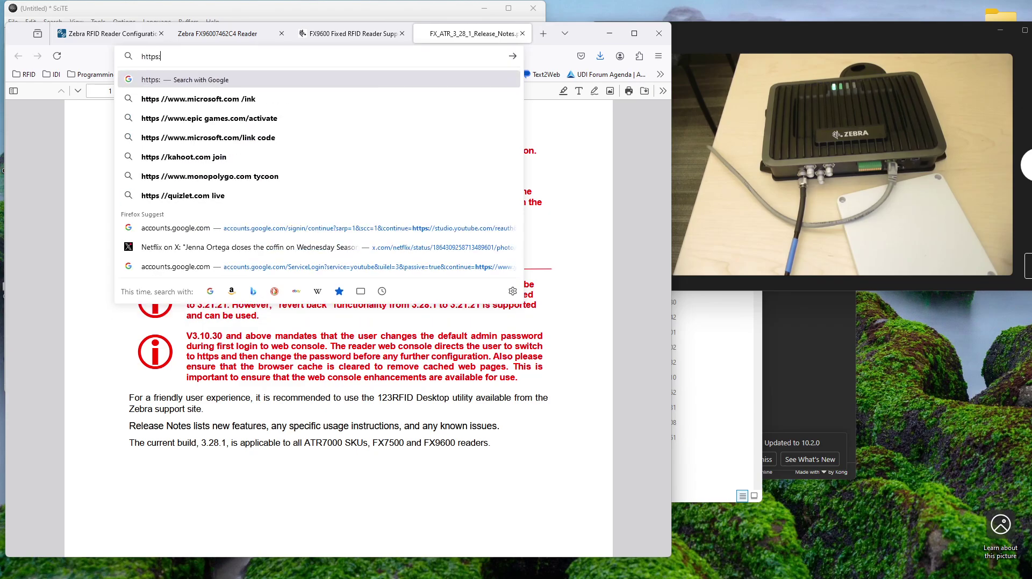
{"action": "type", "text": "//192.1"}
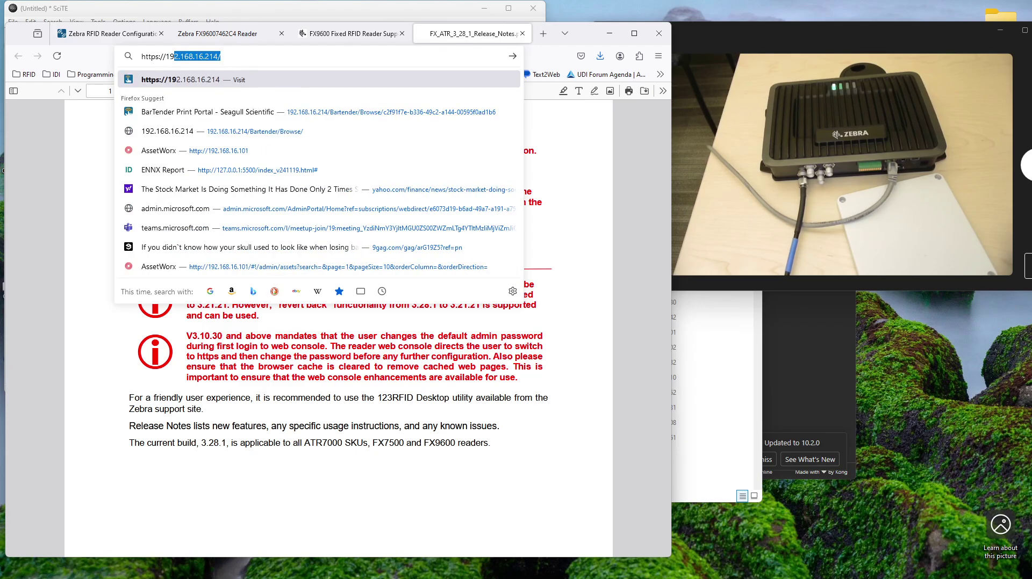
{"action": "type", "text": "68.16.143"}
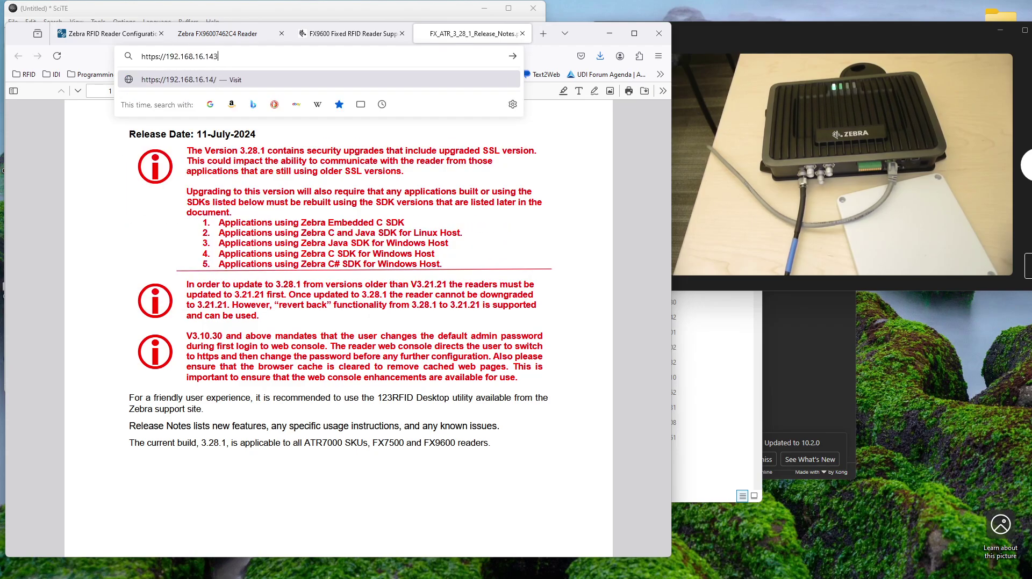
{"action": "key", "text": "Return"}
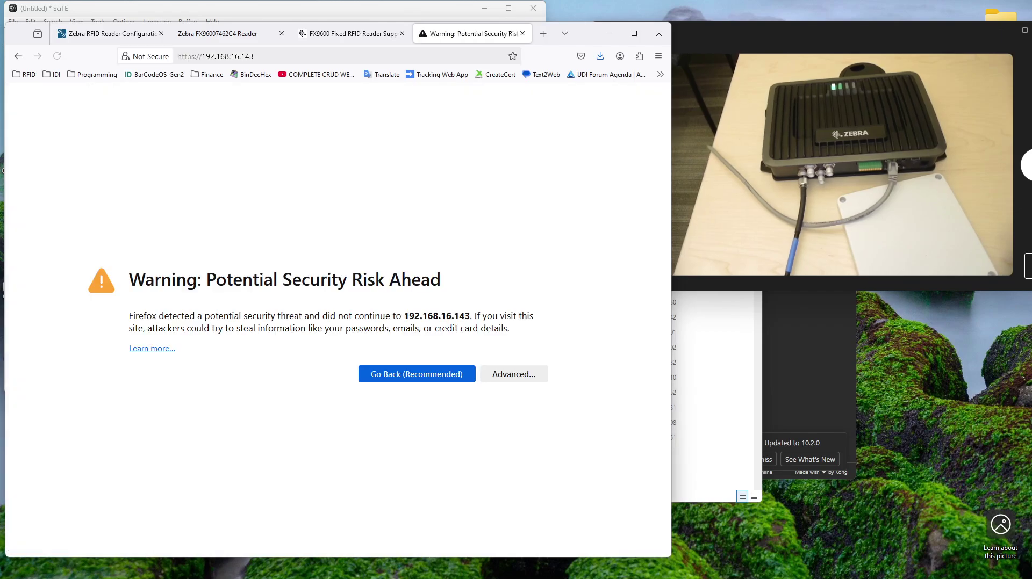
{"action": "left_click", "coordinate": [525, 380]}
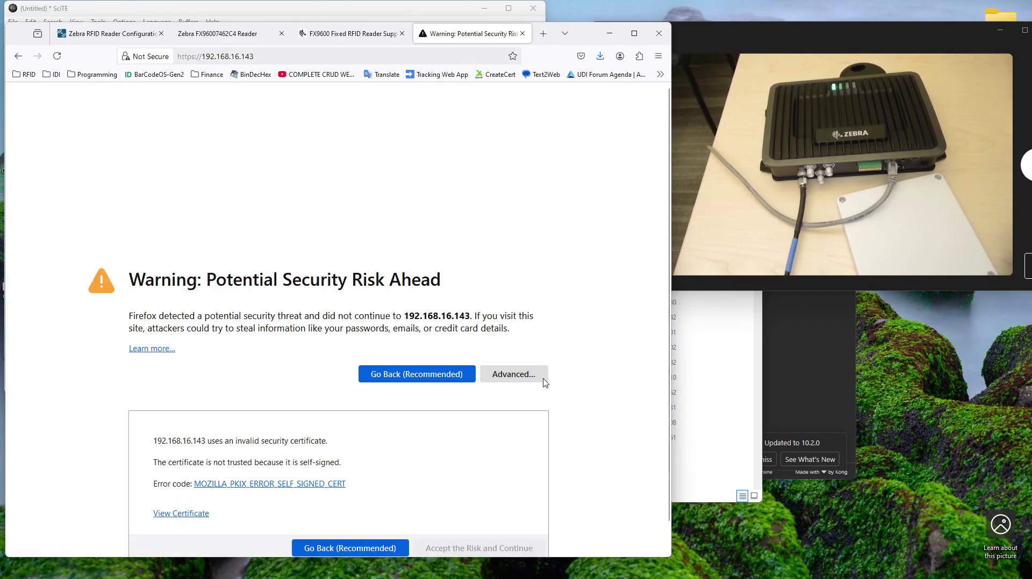
{"action": "scroll", "coordinate": [408, 518], "scroll_direction": "down", "scroll_amount": 1}
{"action": "left_click", "coordinate": [470, 524]}
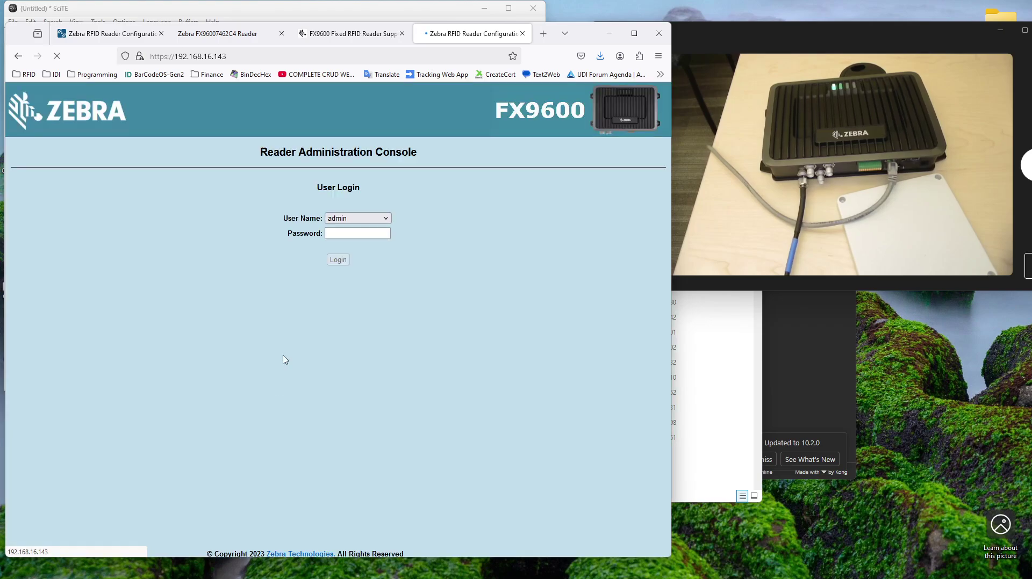
Step: Log in with the admin password and confirm overriding the existing reader session
{"action": "left_click", "coordinate": [357, 235]}
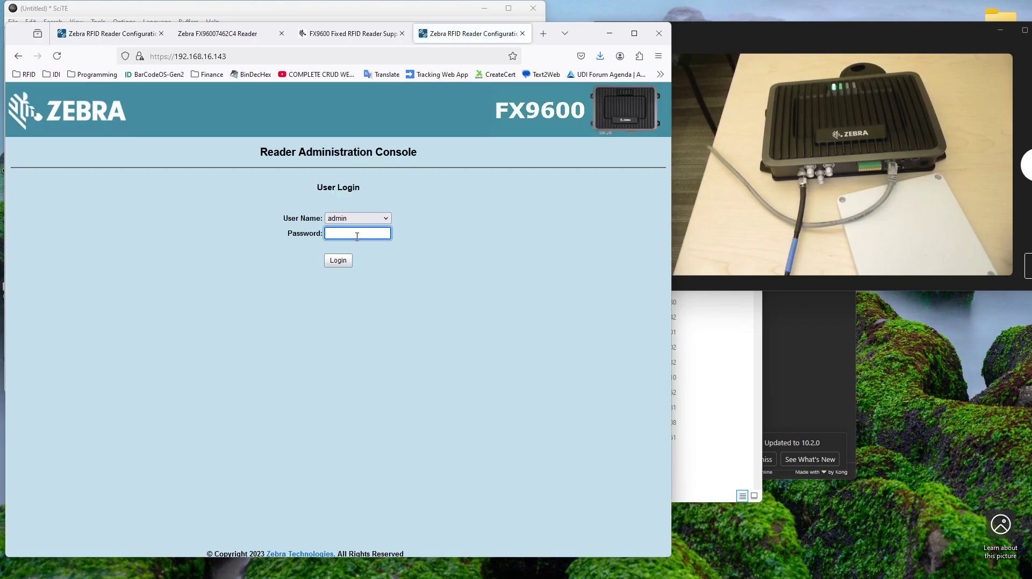
{"action": "key", "text": "Return"}
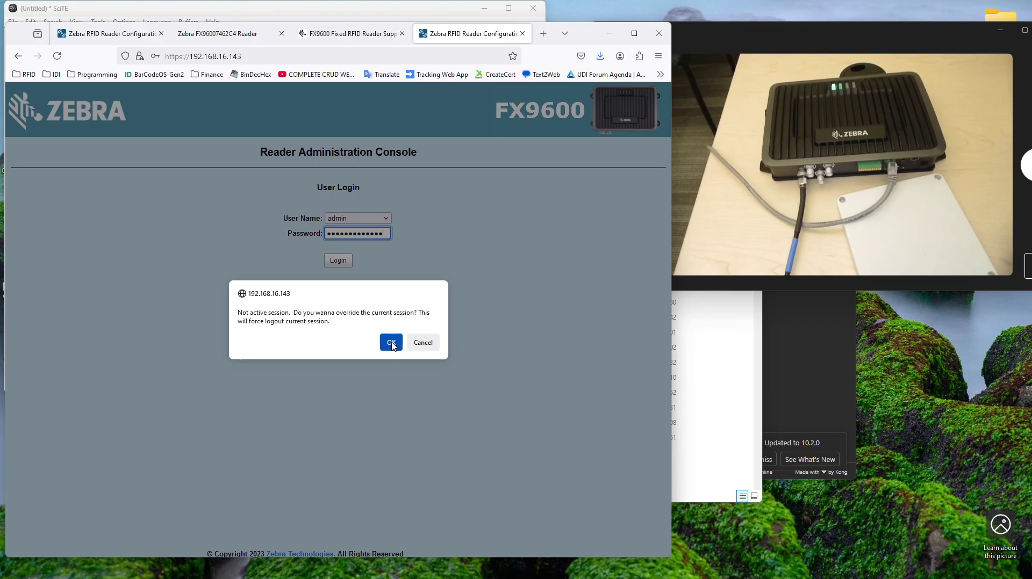
{"action": "left_click", "coordinate": [391, 344]}
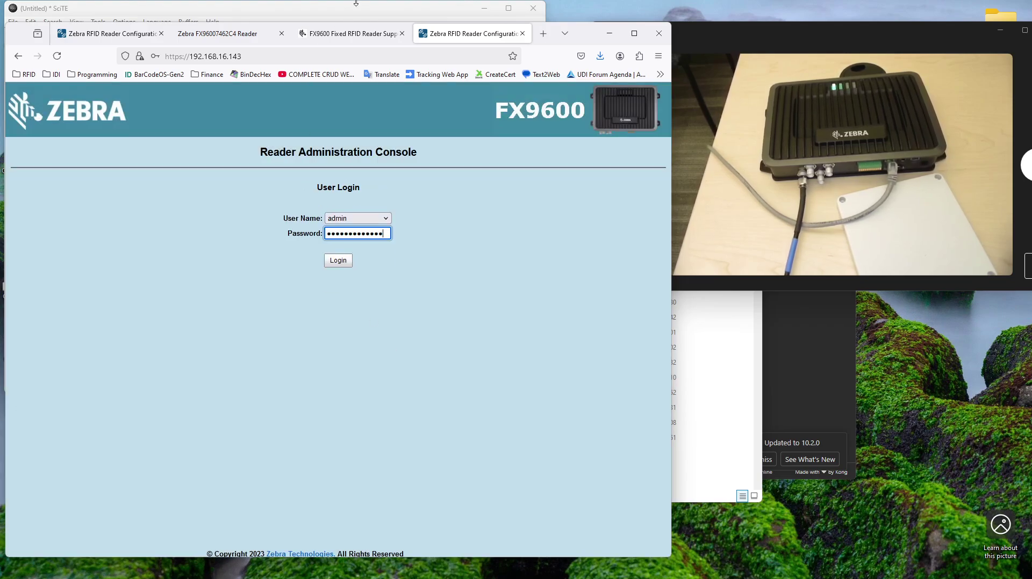
{"action": "left_click", "coordinate": [280, 40]}
Step: Close the old unsecured reader tab and save the console login password in Firefox
{"action": "left_click", "coordinate": [282, 35]}
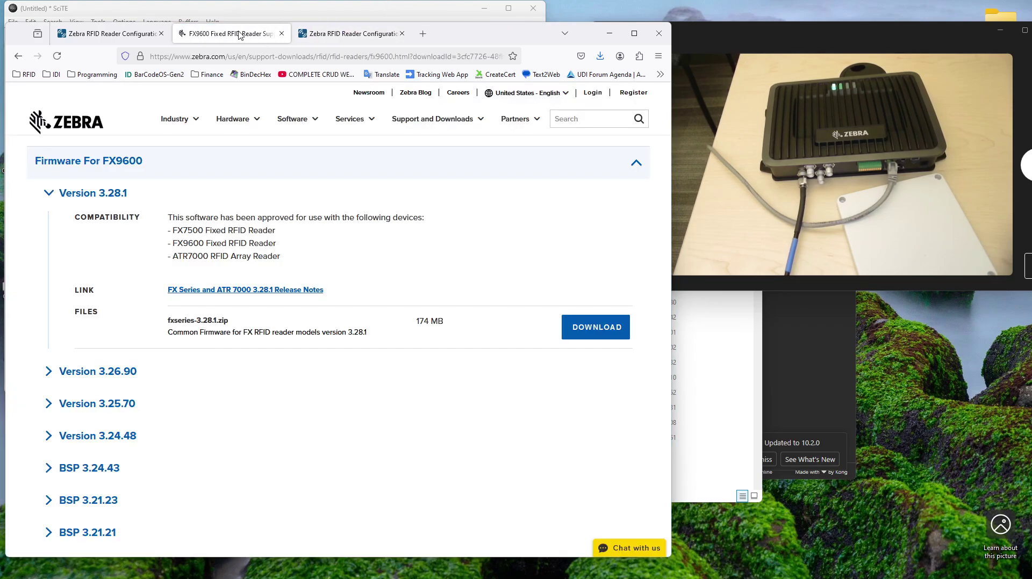
{"action": "left_click", "coordinate": [355, 33]}
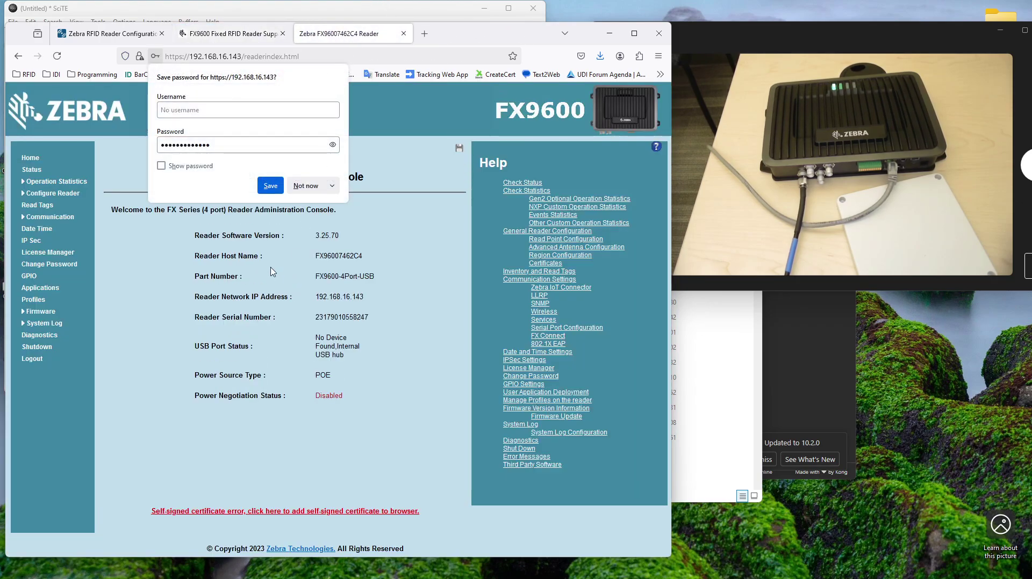
{"action": "left_click", "coordinate": [271, 186]}
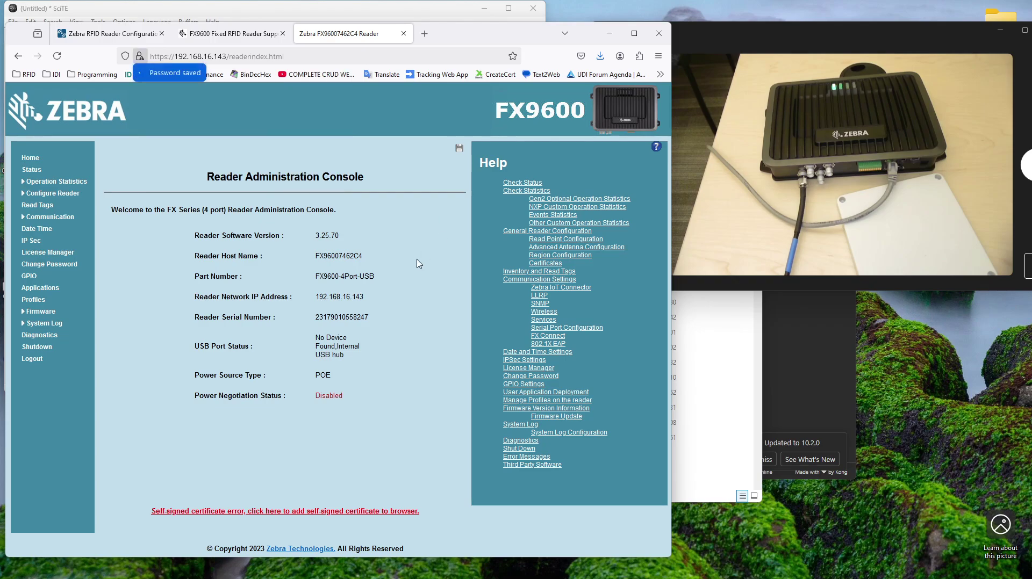
Step: Accept the reader's self-signed certificate and log back in to the console
{"action": "left_click", "coordinate": [318, 512]}
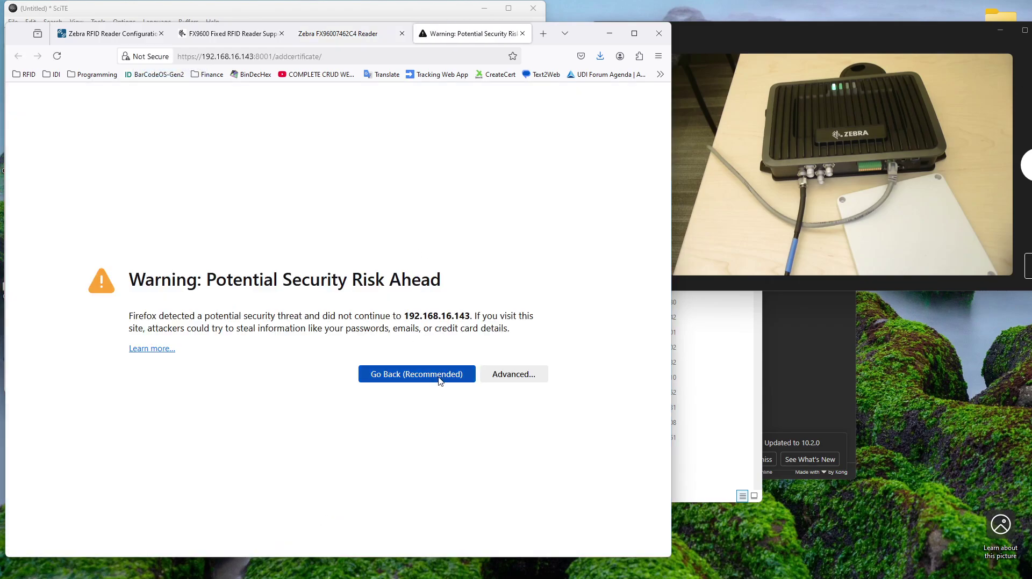
{"action": "left_click", "coordinate": [522, 375]}
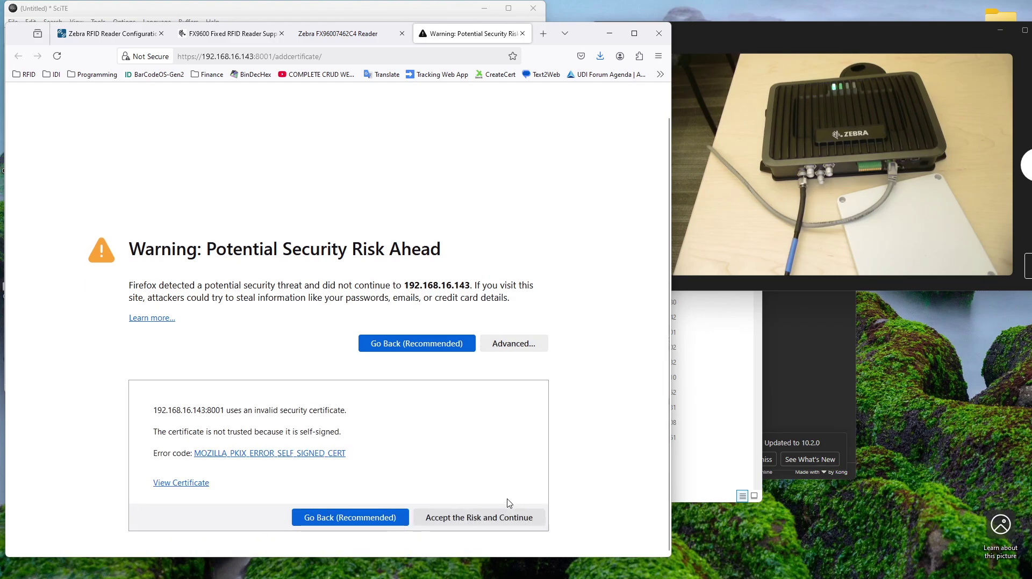
{"action": "left_click", "coordinate": [489, 518]}
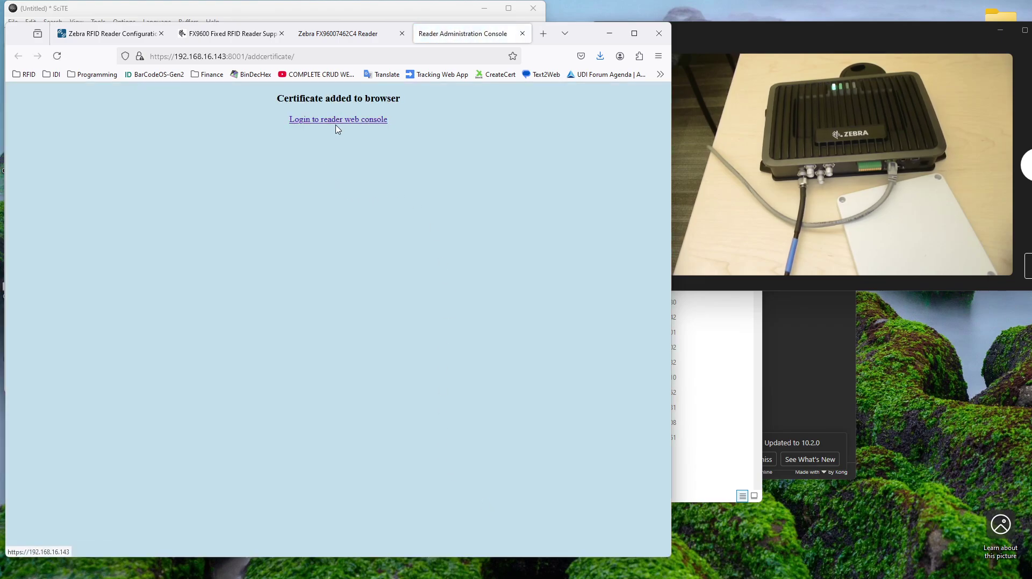
{"action": "left_click", "coordinate": [337, 120]}
{"action": "left_click", "coordinate": [338, 263]}
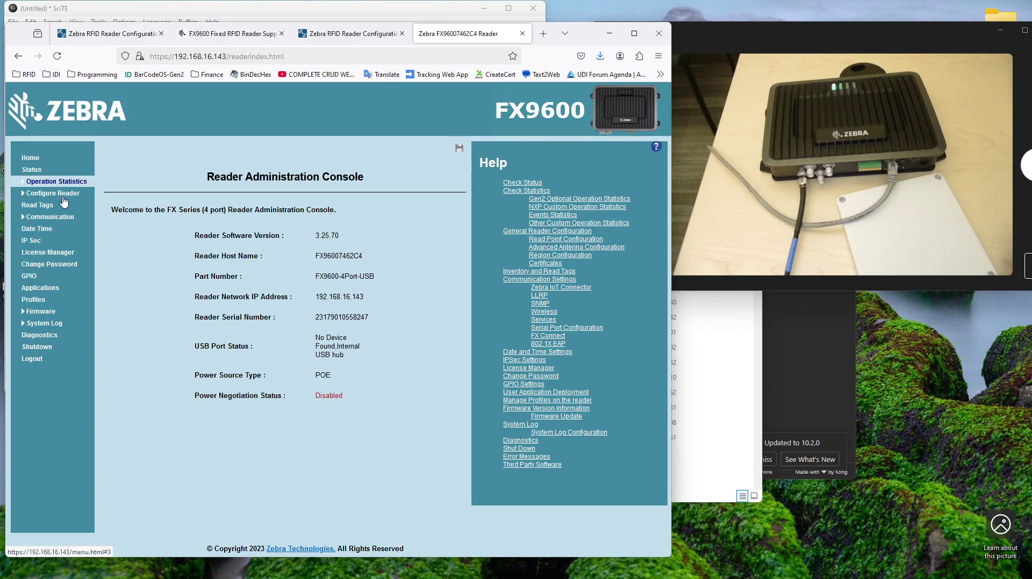
Step: Open Firmware > Update and select File based Upload
{"action": "left_click", "coordinate": [41, 311]}
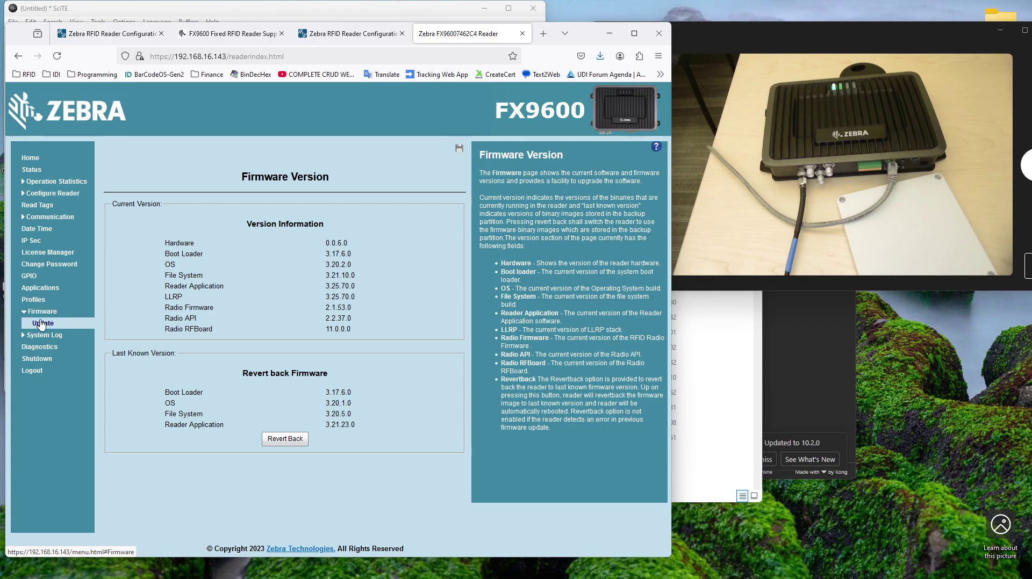
{"action": "left_click", "coordinate": [43, 324]}
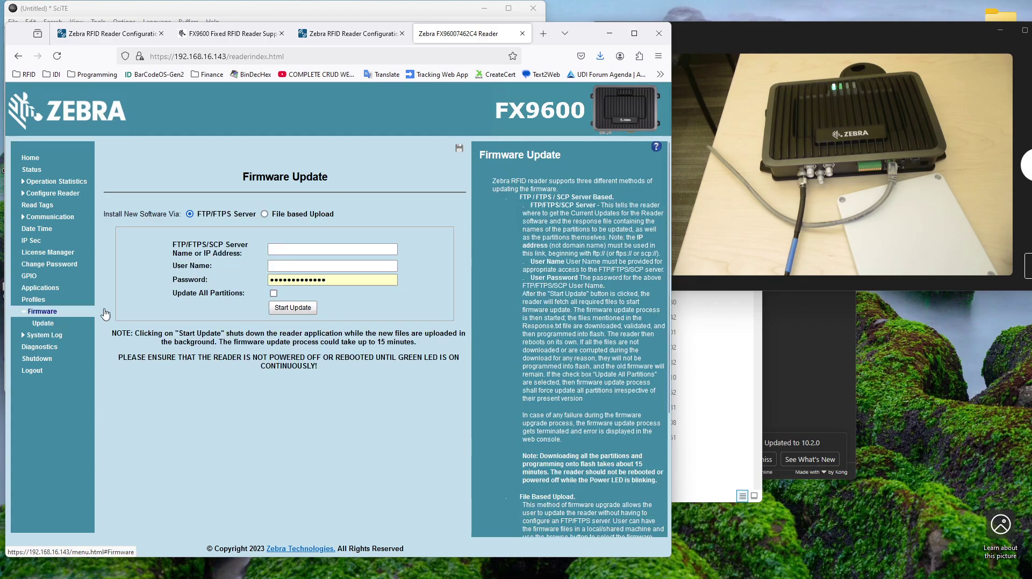
{"action": "left_click", "coordinate": [265, 214]}
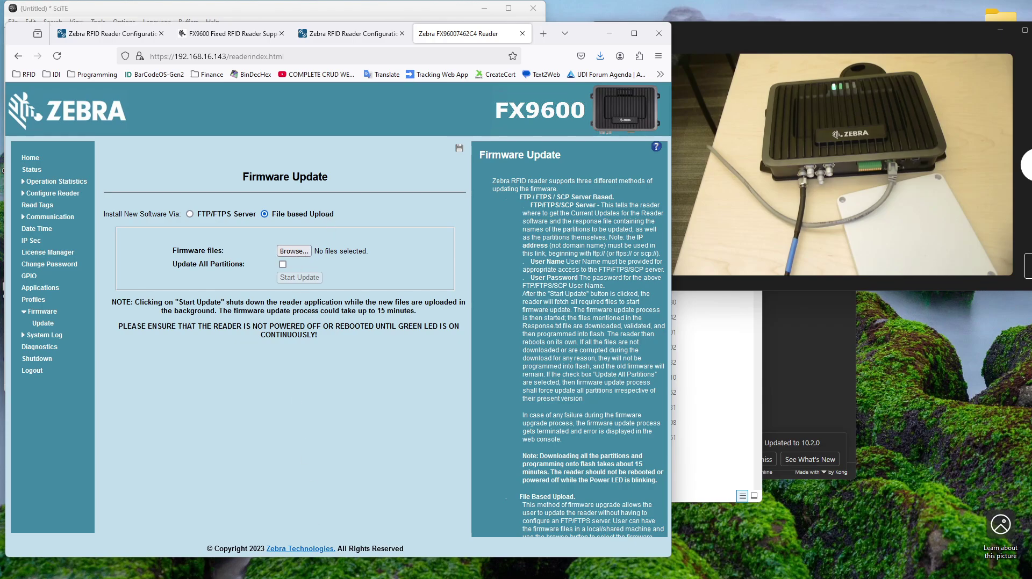
Step: Open Downloads in File Explorer, sorted newest first
{"action": "left_click", "coordinate": [510, 570]}
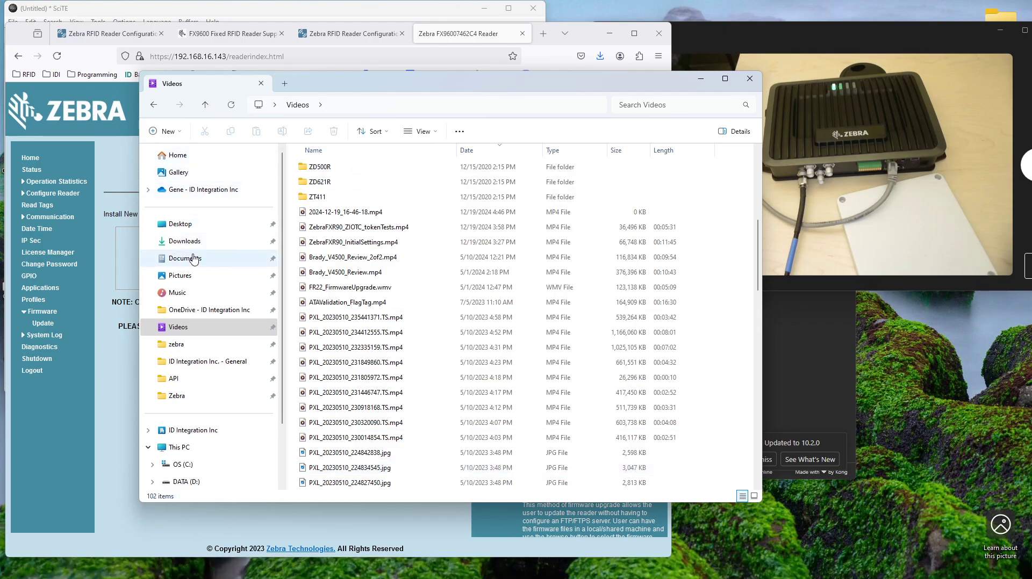
{"action": "left_click", "coordinate": [185, 241]}
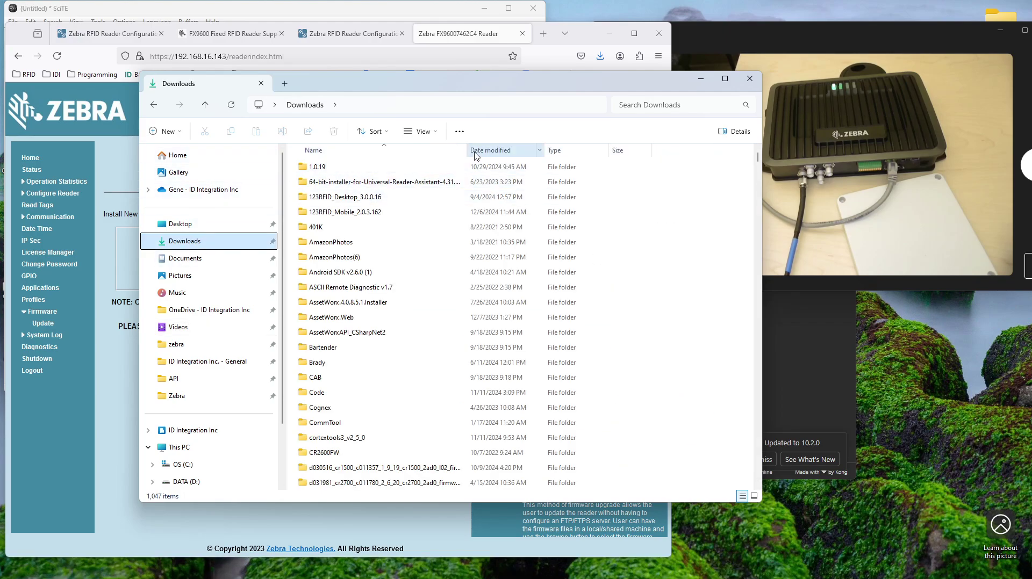
{"action": "left_click", "coordinate": [478, 150]}
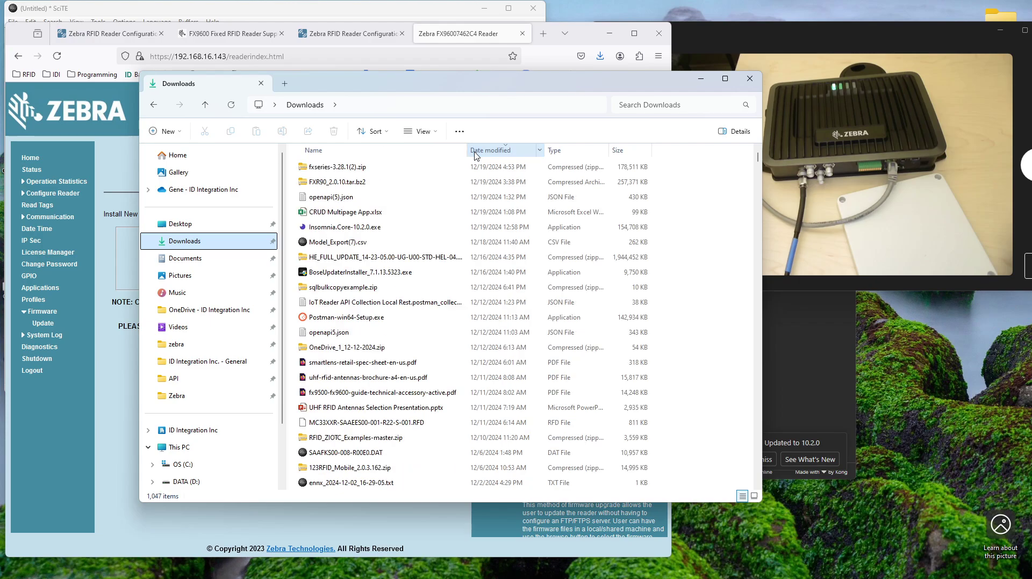
Step: Extract fxseries-3.28.1(2).zip to its default folder and return to the firmware update page
{"action": "double_click", "coordinate": [320, 168]}
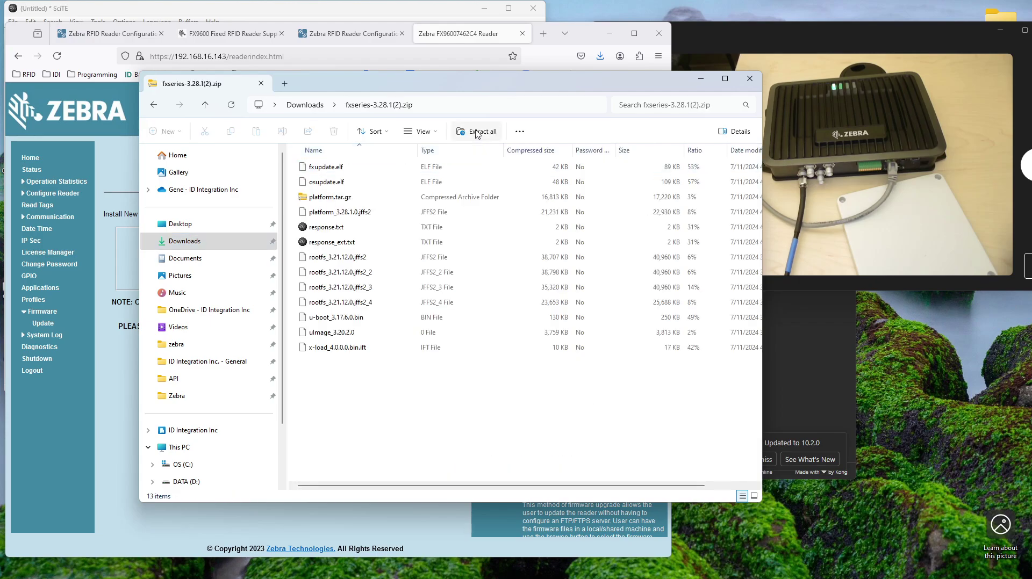
{"action": "left_click", "coordinate": [476, 133]}
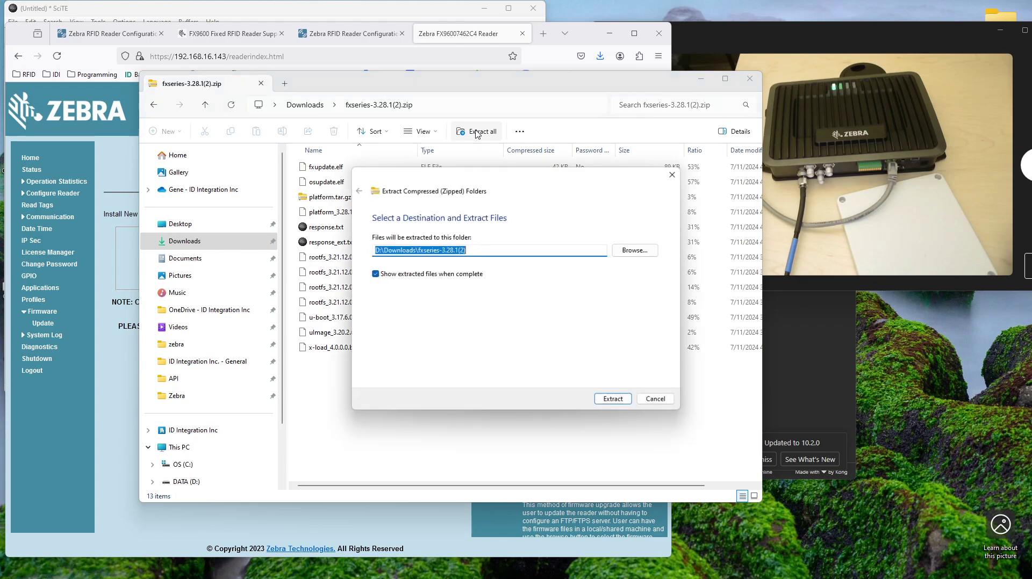
{"action": "left_click", "coordinate": [614, 398]}
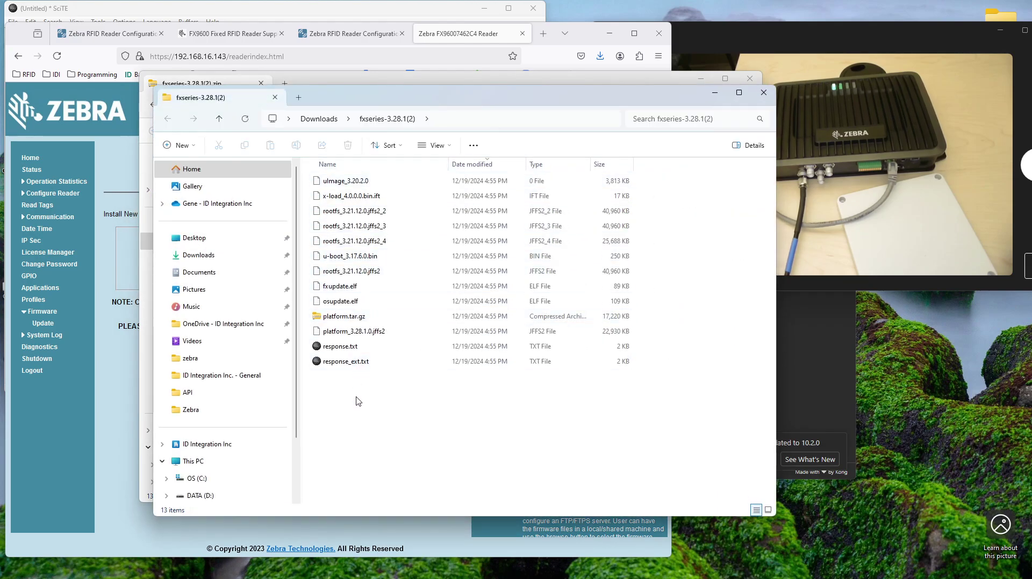
{"action": "left_click_drag", "start_coordinate": [390, 98], "coordinate": [575, 93]}
{"action": "left_click", "coordinate": [111, 364]}
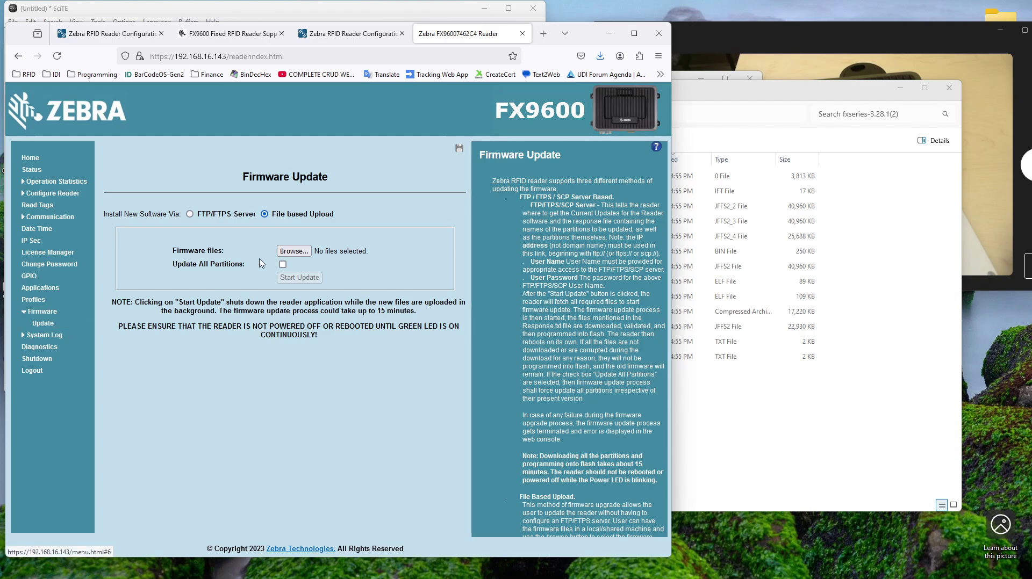
Step: Browse to Downloads sorted newest first and pick the fxseries-3.28.1(2).zip archive
{"action": "left_click", "coordinate": [303, 254]}
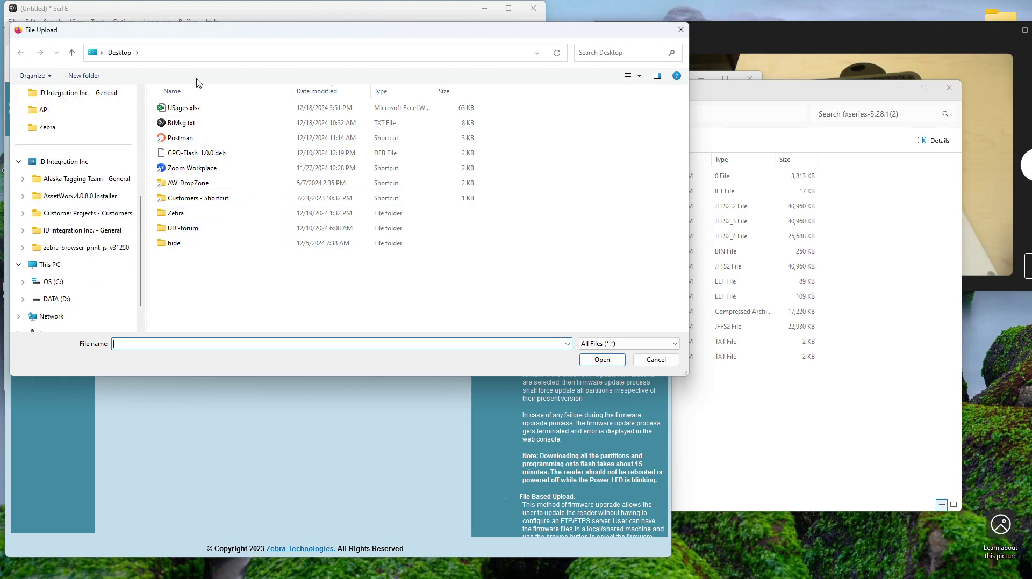
{"action": "scroll", "coordinate": [59, 187], "scroll_direction": "up", "scroll_amount": 10}
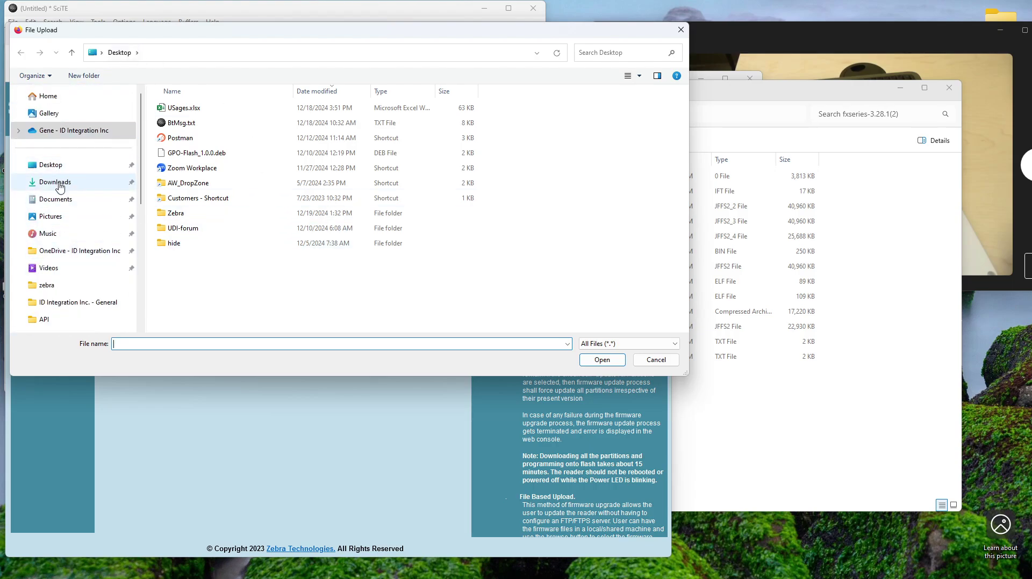
{"action": "left_click", "coordinate": [59, 187]}
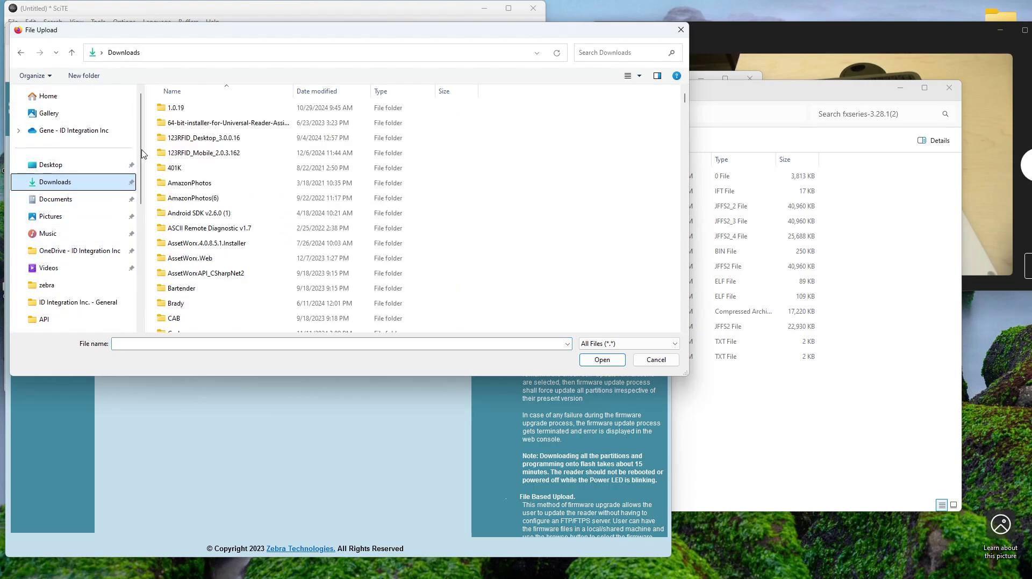
{"action": "left_click", "coordinate": [334, 88]}
{"action": "double_click", "coordinate": [180, 108]}
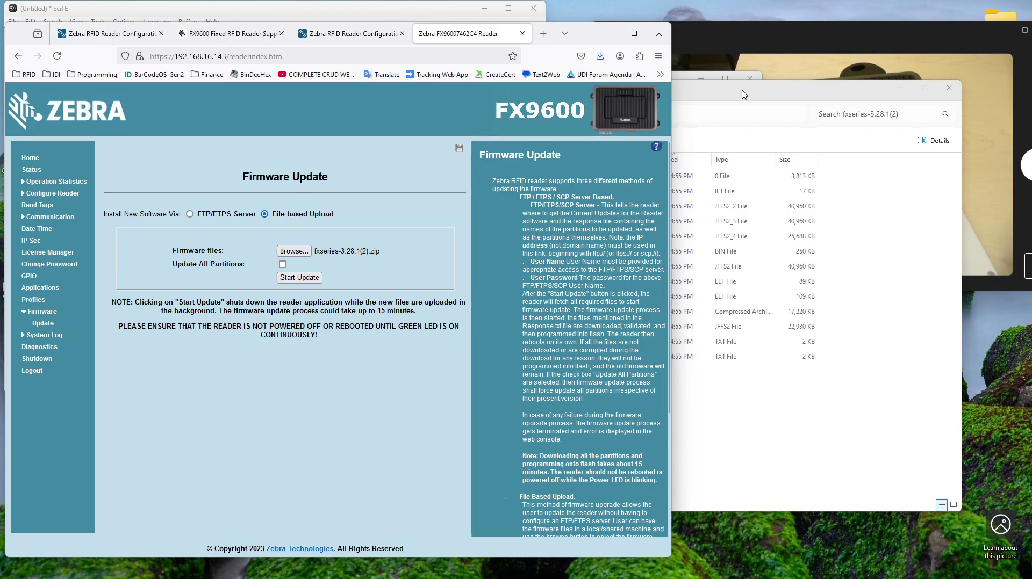
Step: Select all 13 files, uImage_3.20.2.0 onward, in the extracted fxseries-3.28.1(2) folder
{"action": "left_click", "coordinate": [293, 251]}
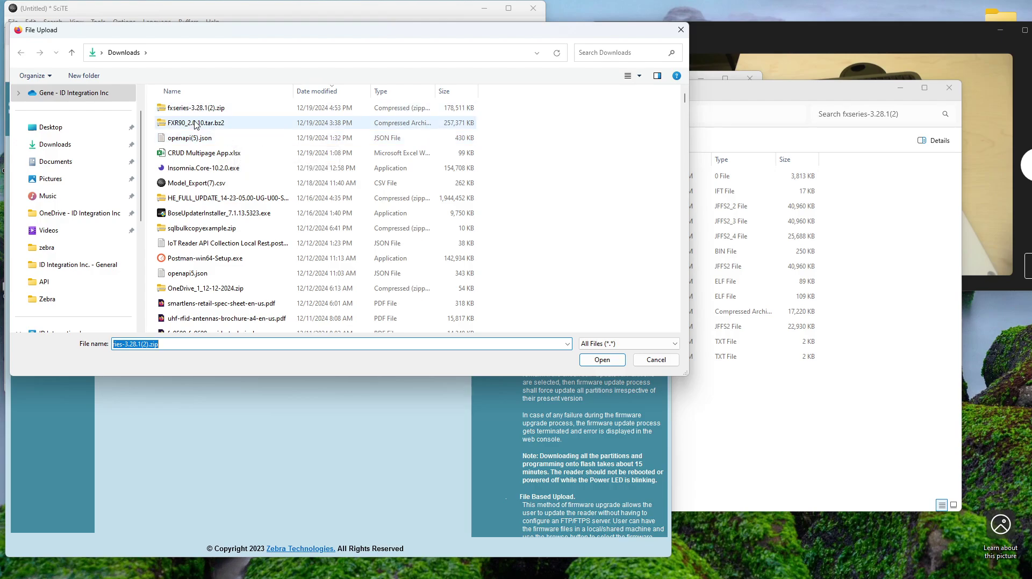
{"action": "left_click_drag", "start_coordinate": [684, 99], "coordinate": [656, 326]}
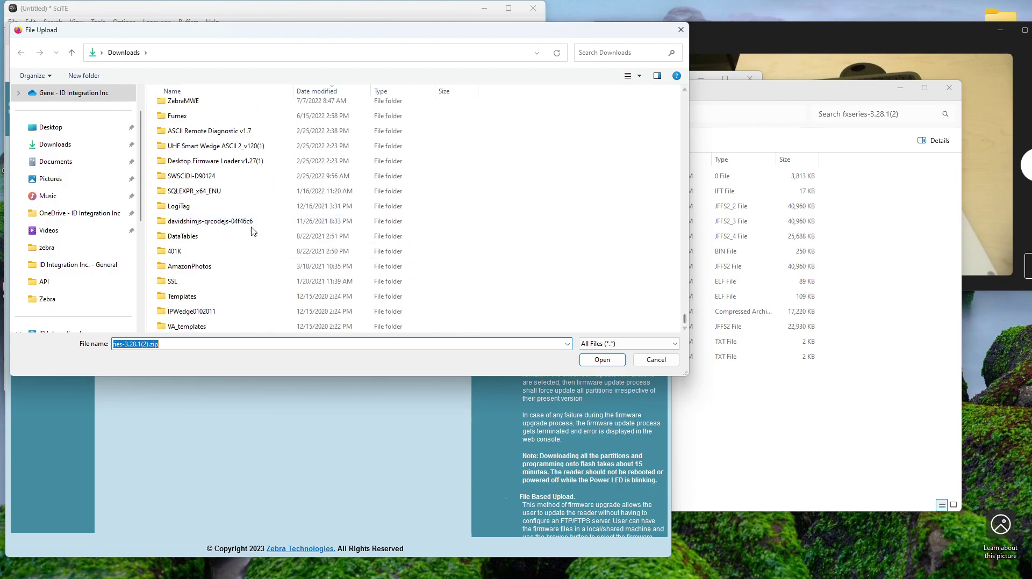
{"action": "scroll", "coordinate": [229, 232], "scroll_direction": "up", "scroll_amount": 5}
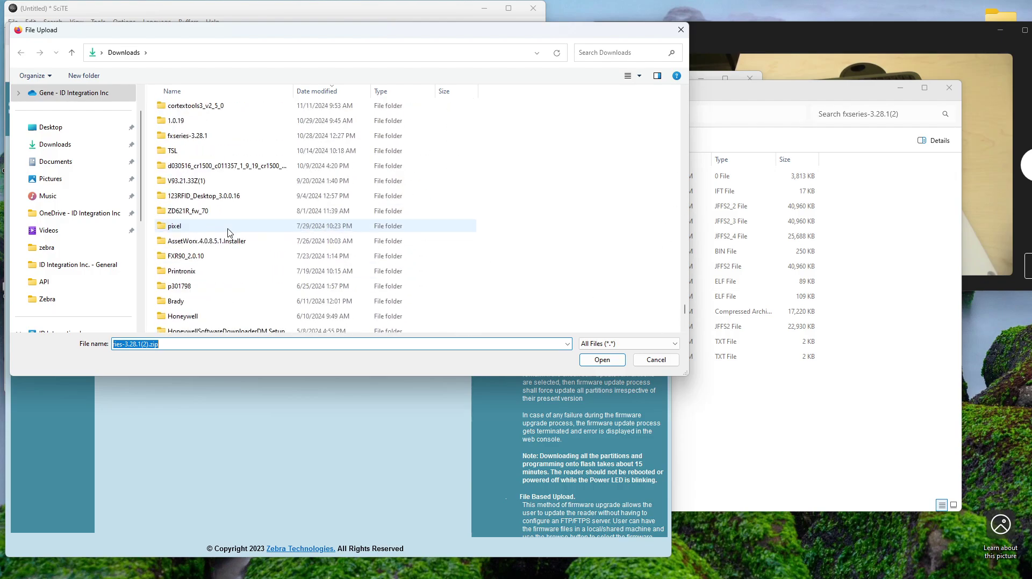
{"action": "scroll", "coordinate": [229, 232], "scroll_direction": "down", "scroll_amount": 10}
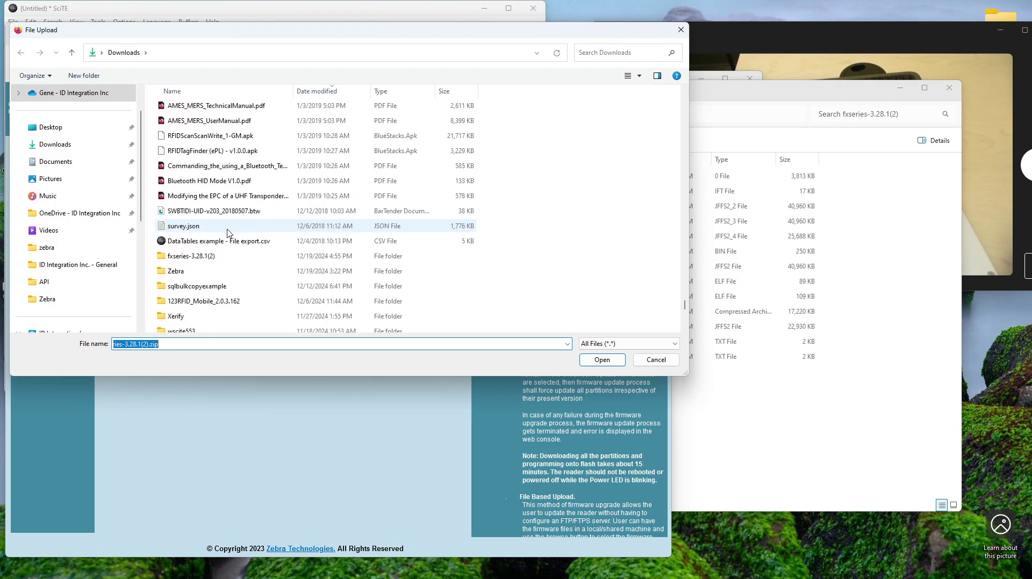
{"action": "double_click", "coordinate": [198, 257]}
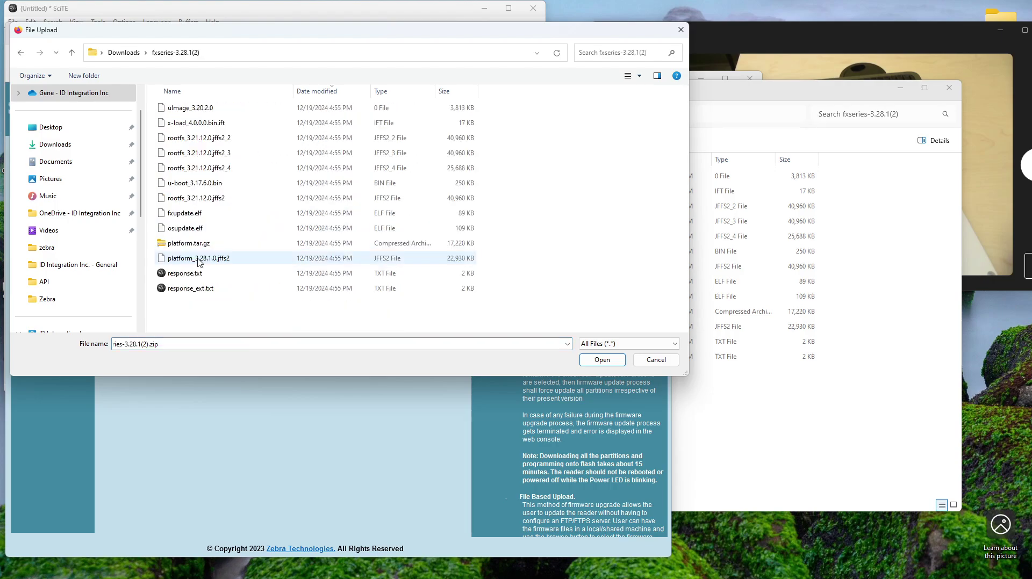
{"action": "left_click", "coordinate": [200, 110]}
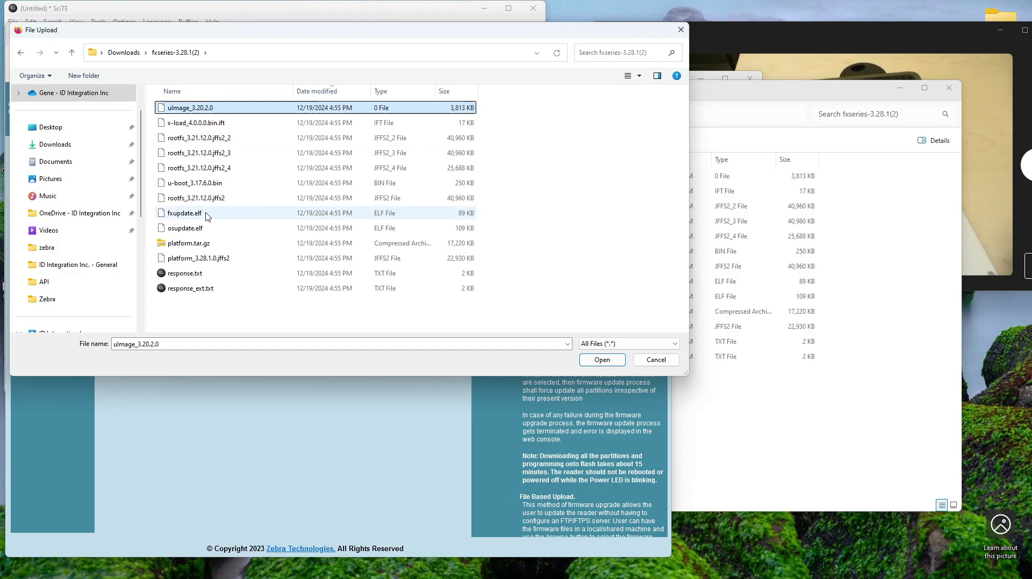
{"action": "left_click", "coordinate": [193, 290], "text": "shift"}
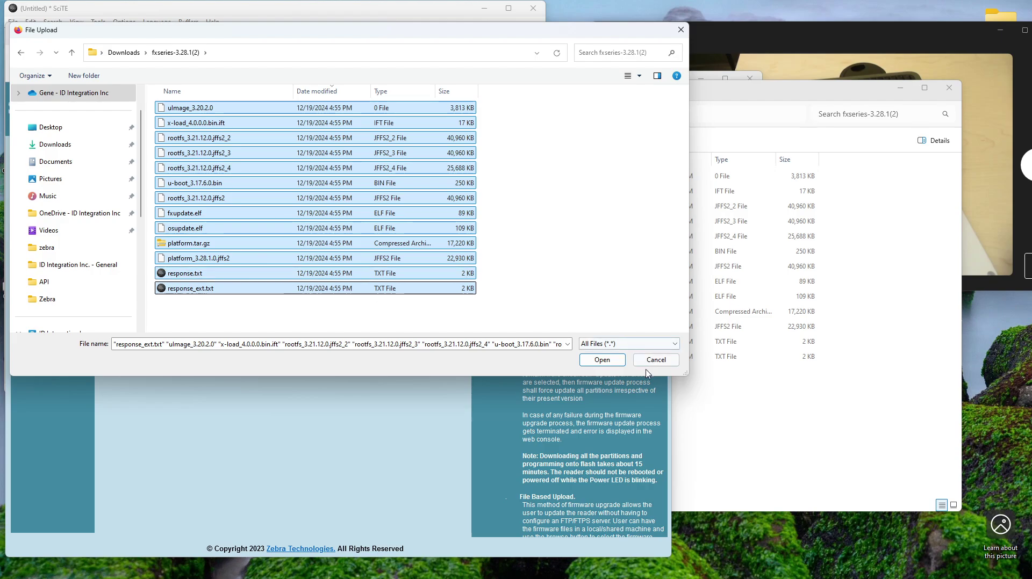
{"action": "left_click", "coordinate": [601, 360]}
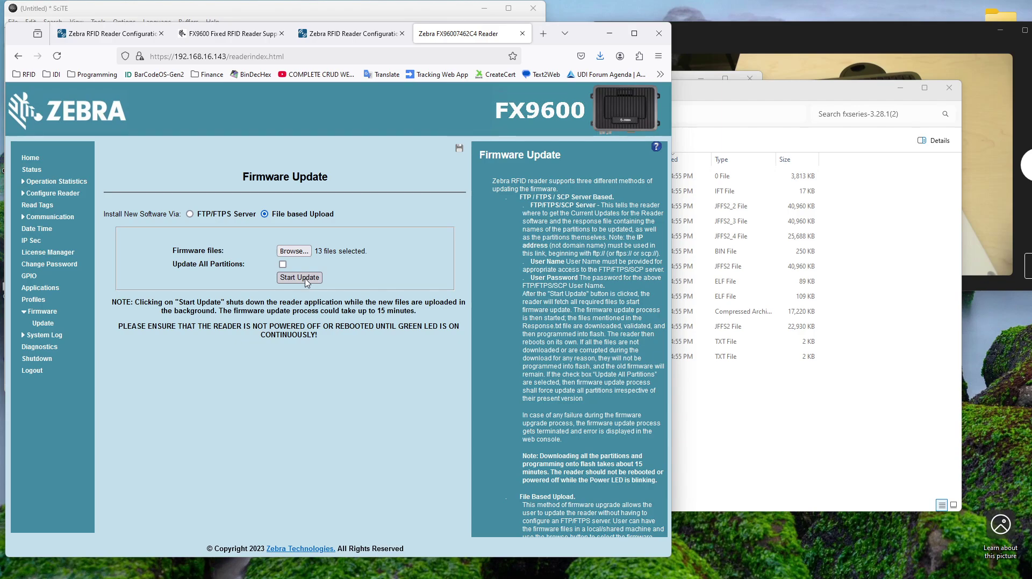
Step: Start the firmware update so the reader uploads the 3.28.1 files
{"action": "left_click", "coordinate": [305, 282]}
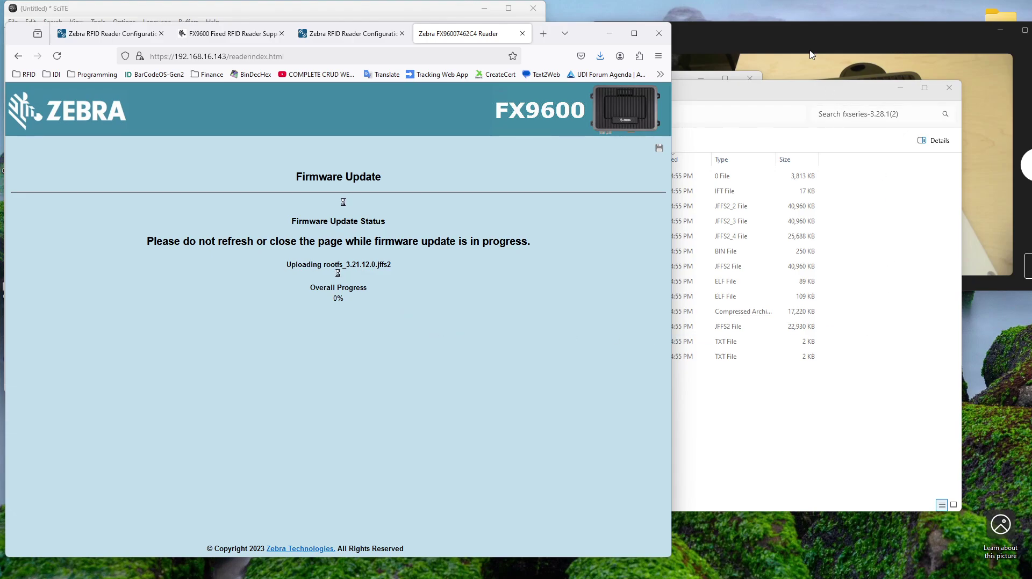
Step: Watch the reader on the camera view while the firmware update reaches 100%, then bring up OBS Studio
{"action": "left_click", "coordinate": [793, 34]}
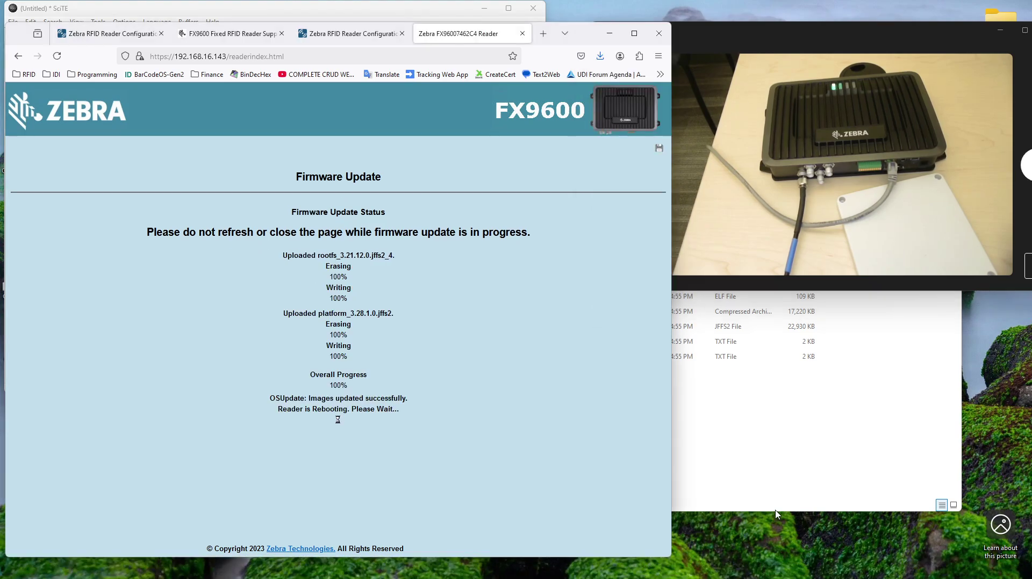
{"action": "left_click", "coordinate": [695, 568]}
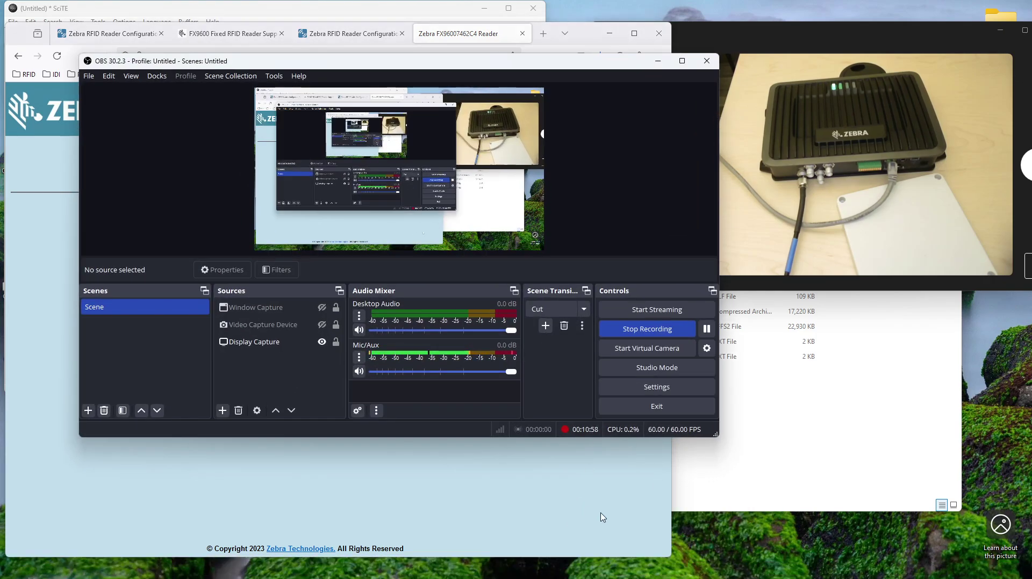
Step: Bring the Firefox window with the Zebra reader login page back to the front
{"action": "left_click", "coordinate": [619, 502]}
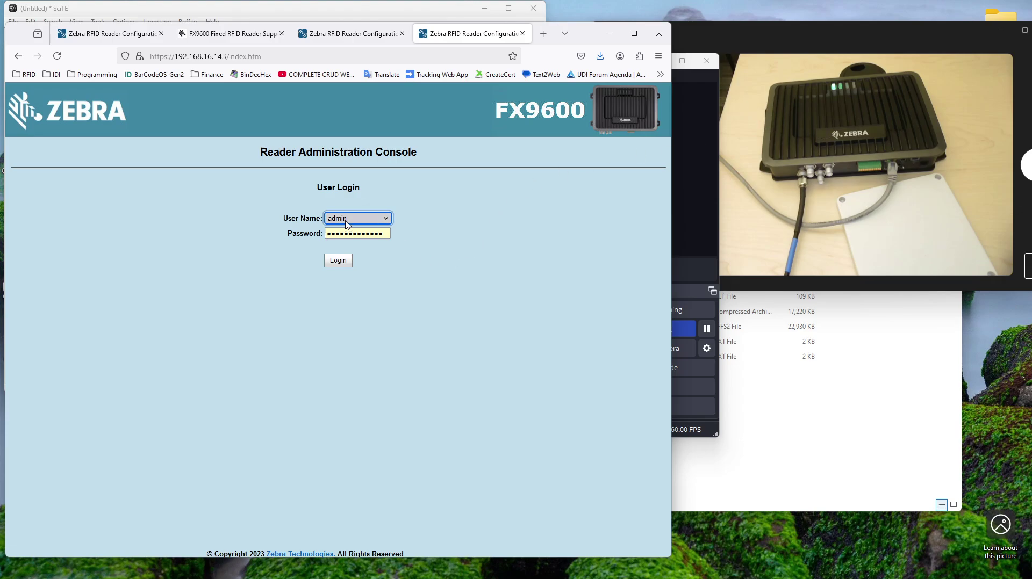
Step: Log in with the admin credentials and try adding the reader's self-signed certificate
{"action": "left_click", "coordinate": [338, 265]}
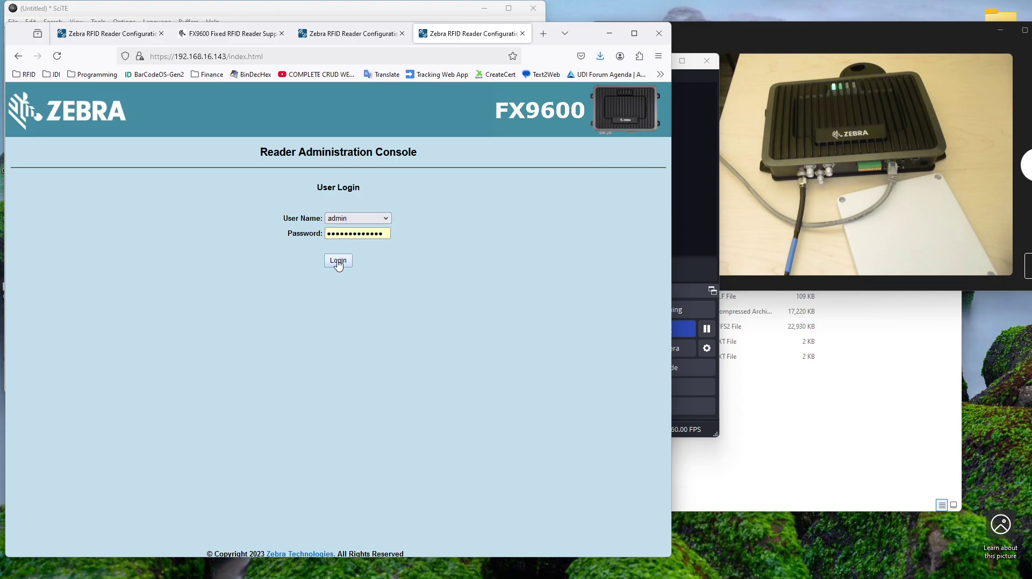
{"action": "left_click", "coordinate": [337, 263]}
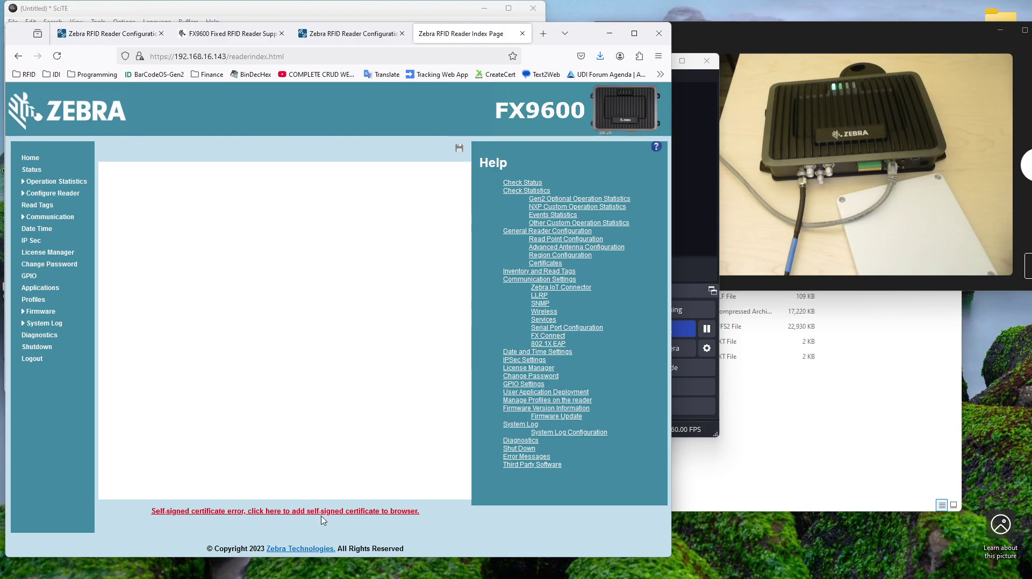
{"action": "left_click", "coordinate": [324, 517]}
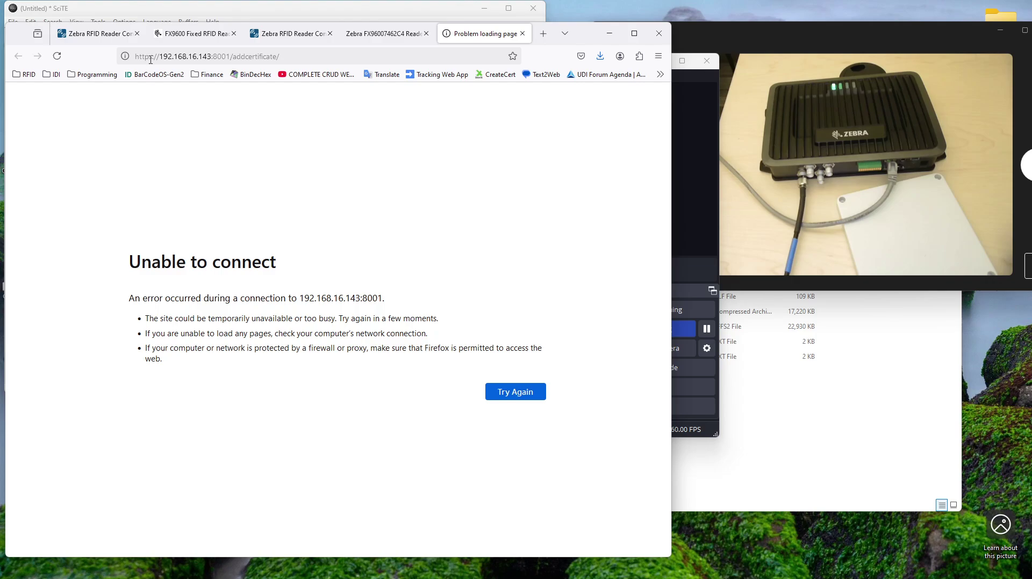
Step: Strip ':8001/addcertificate/' from the address, reload the reader's plain address, and log in again
{"action": "left_click", "coordinate": [231, 57]}
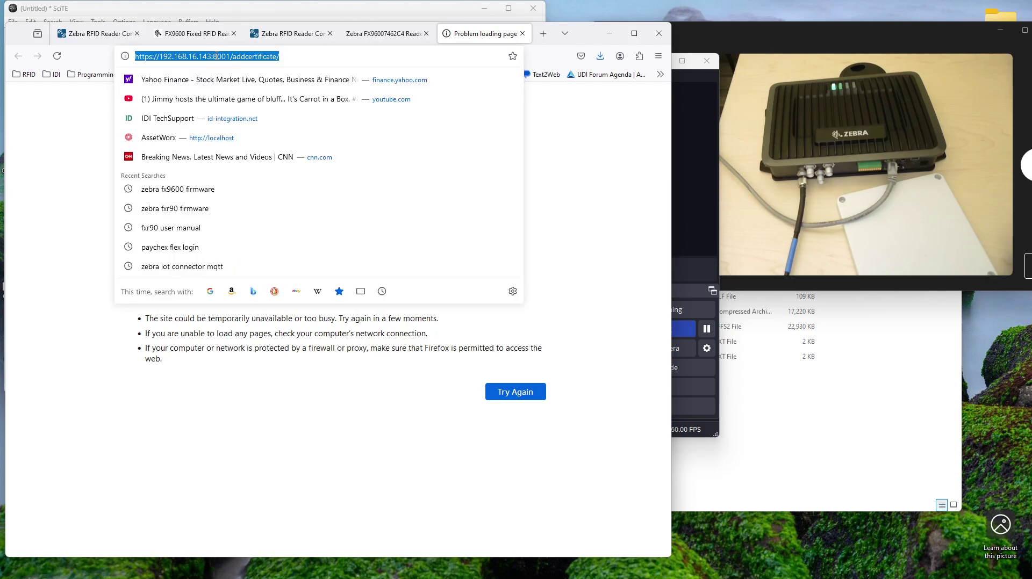
{"action": "left_click", "coordinate": [216, 56]}
{"action": "left_click_drag", "start_coordinate": [212, 56], "coordinate": [499, 69]}
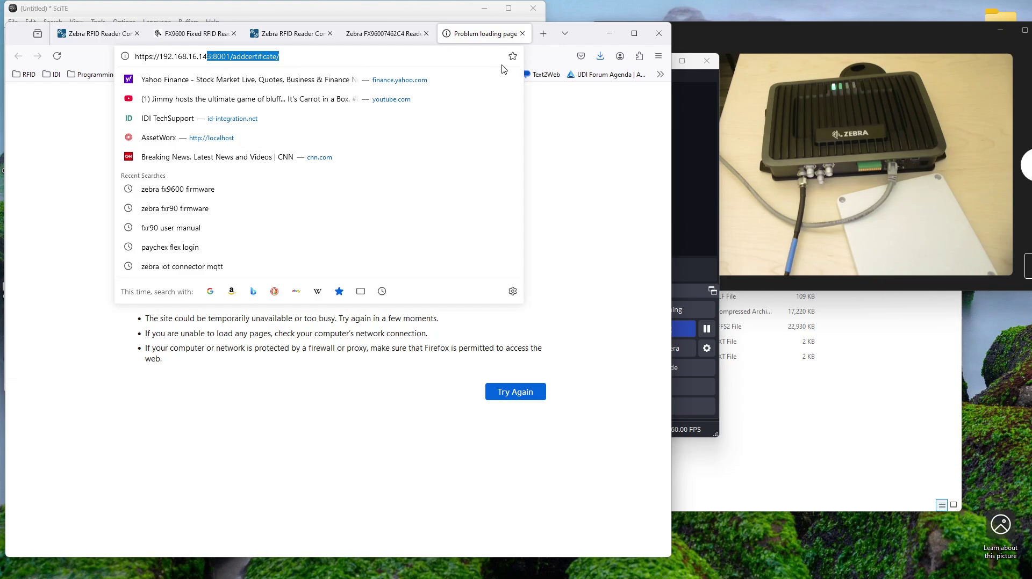
{"action": "key", "text": "BackSpace"}
{"action": "key", "text": "Return"}
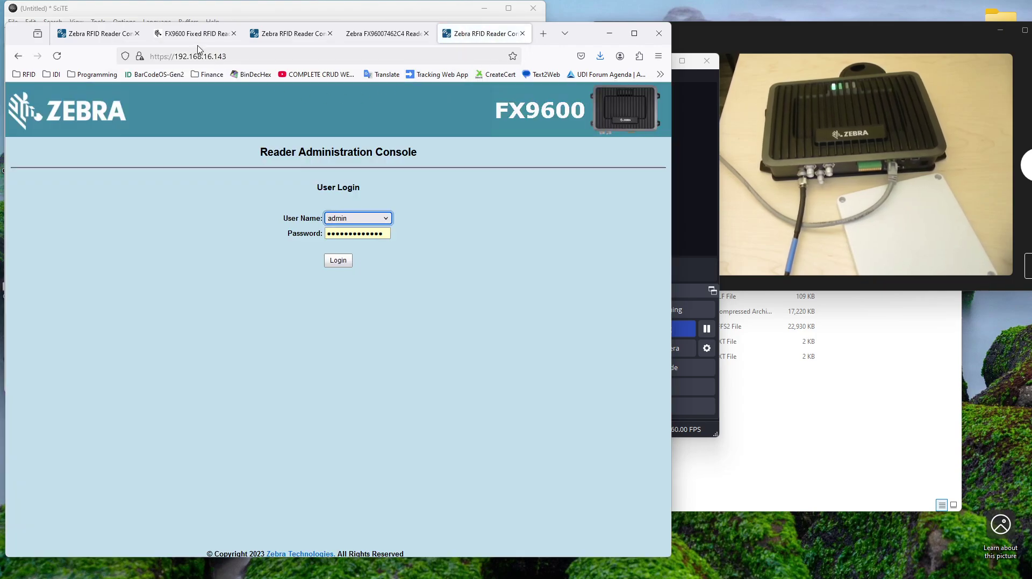
{"action": "left_click", "coordinate": [338, 261]}
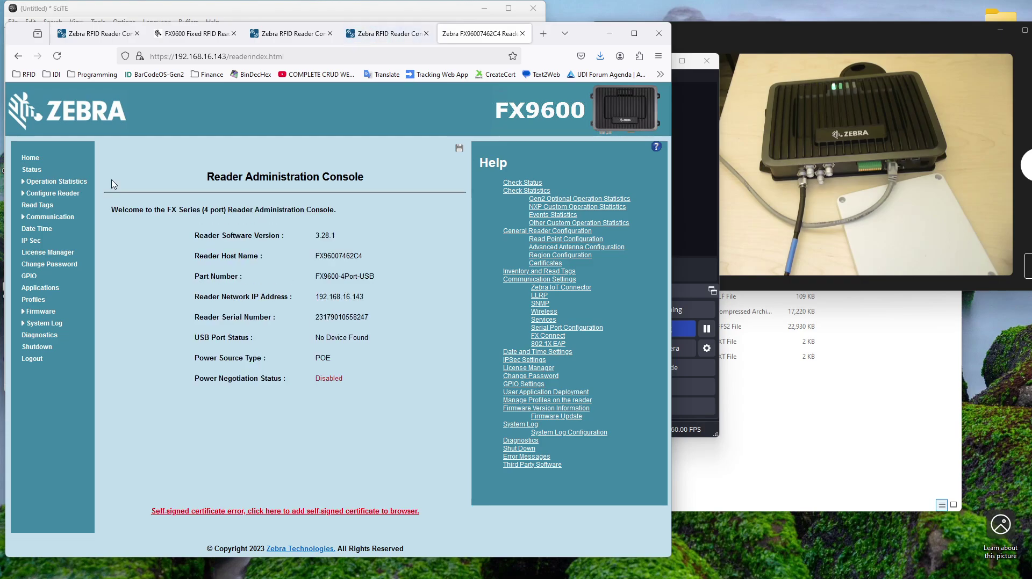
Step: Retry the self-signed certificate, then remove 'addcertificate/' and load the reader address on port 8001
{"action": "left_click", "coordinate": [374, 511]}
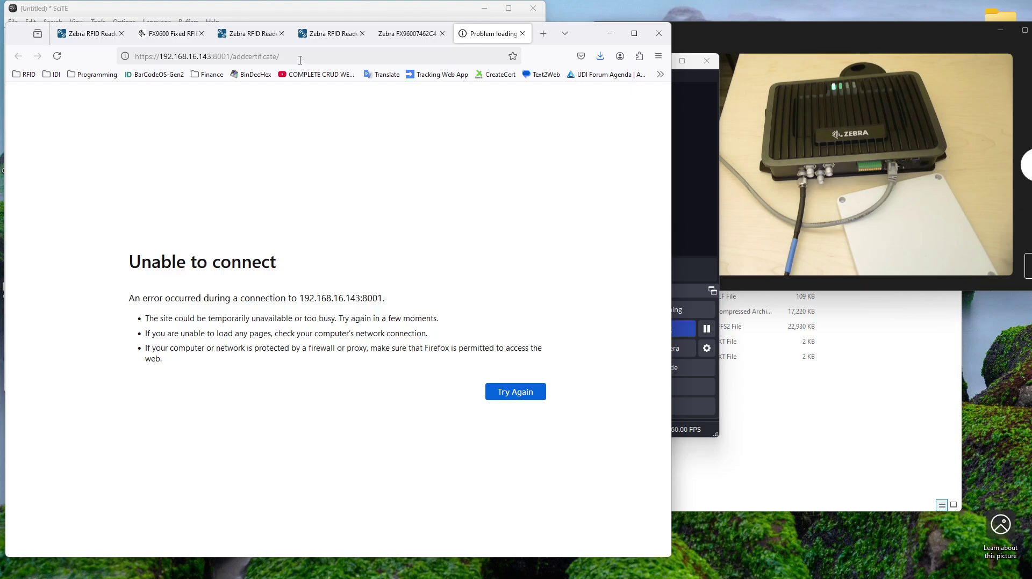
{"action": "left_click_drag", "start_coordinate": [232, 57], "coordinate": [376, 66]}
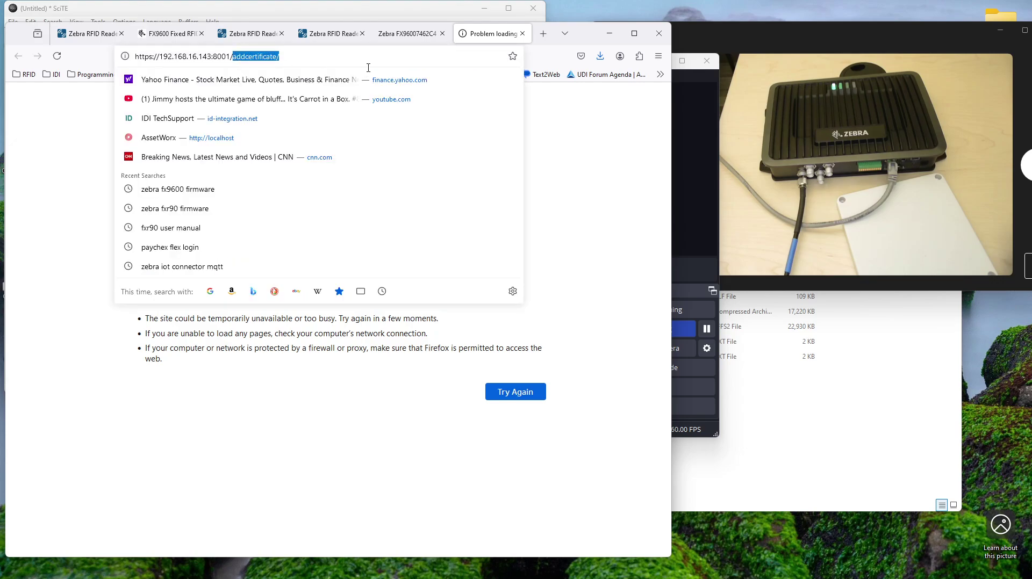
{"action": "key", "text": "BackSpace"}
{"action": "key", "text": "Return"}
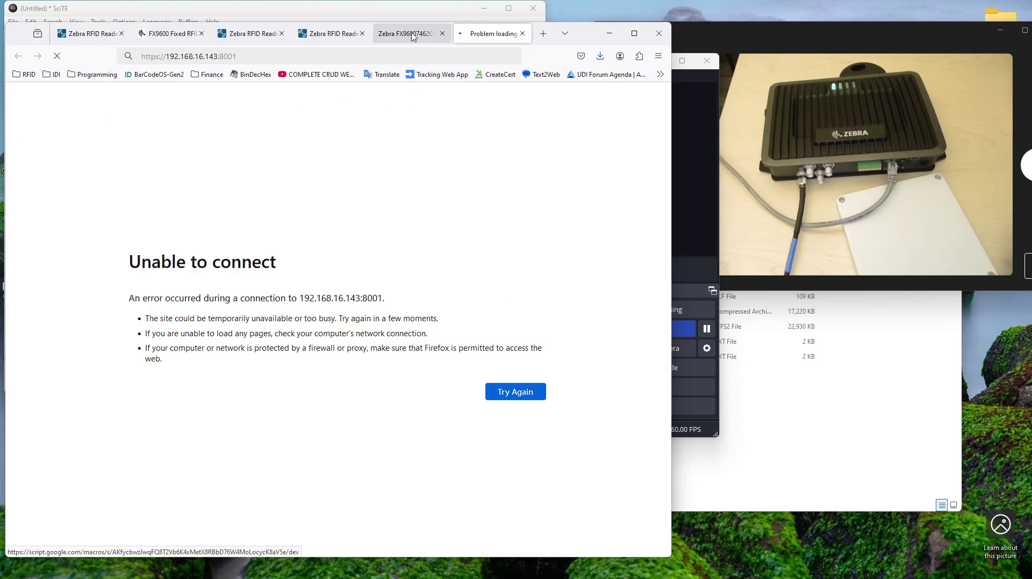
Step: Remove the ':8001' port from the address, reload, and log back in to the console
{"action": "left_click_drag", "start_coordinate": [217, 56], "coordinate": [373, 61]}
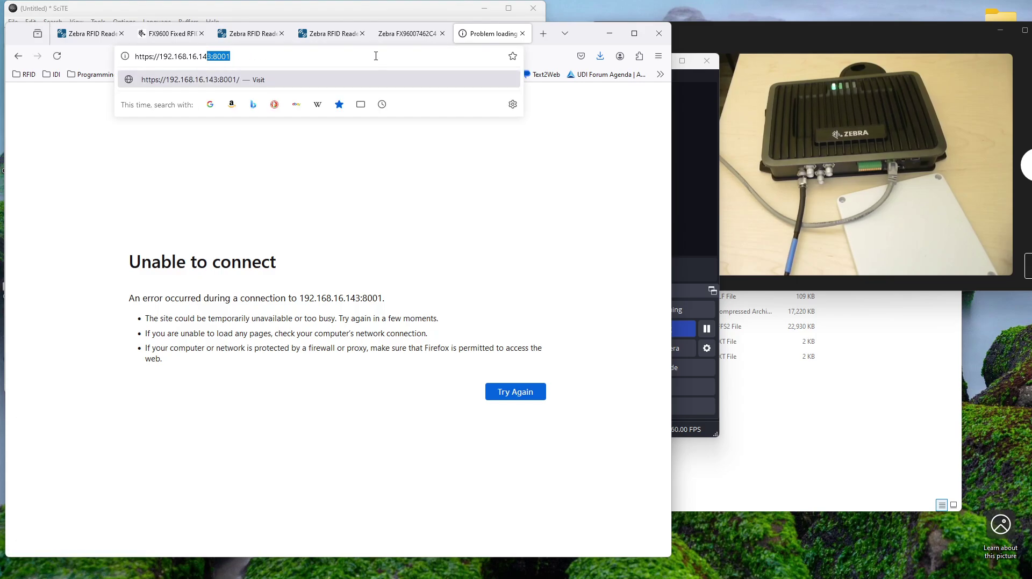
{"action": "type", "text": "3"}
{"action": "key", "text": "Return"}
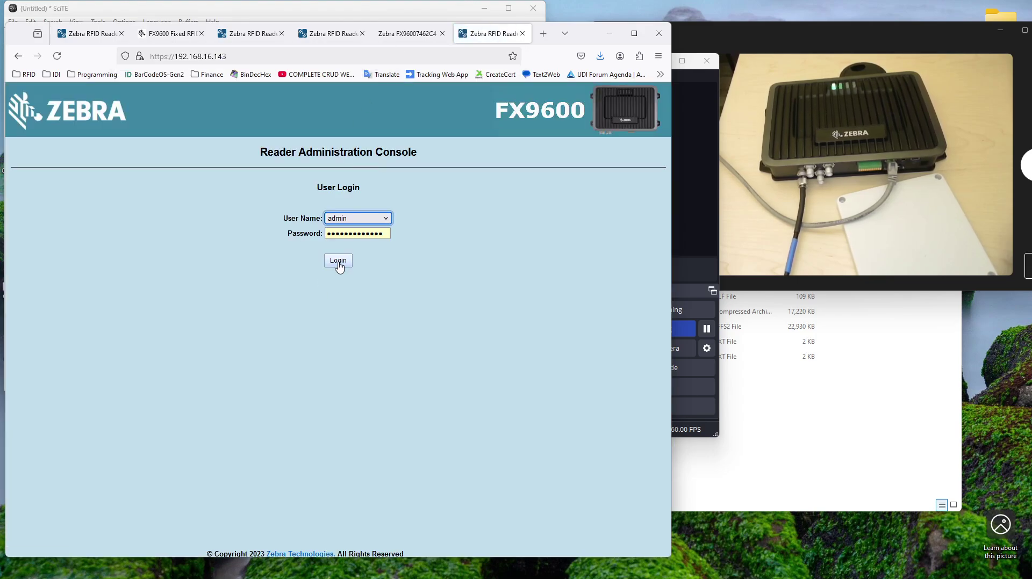
{"action": "left_click", "coordinate": [338, 261]}
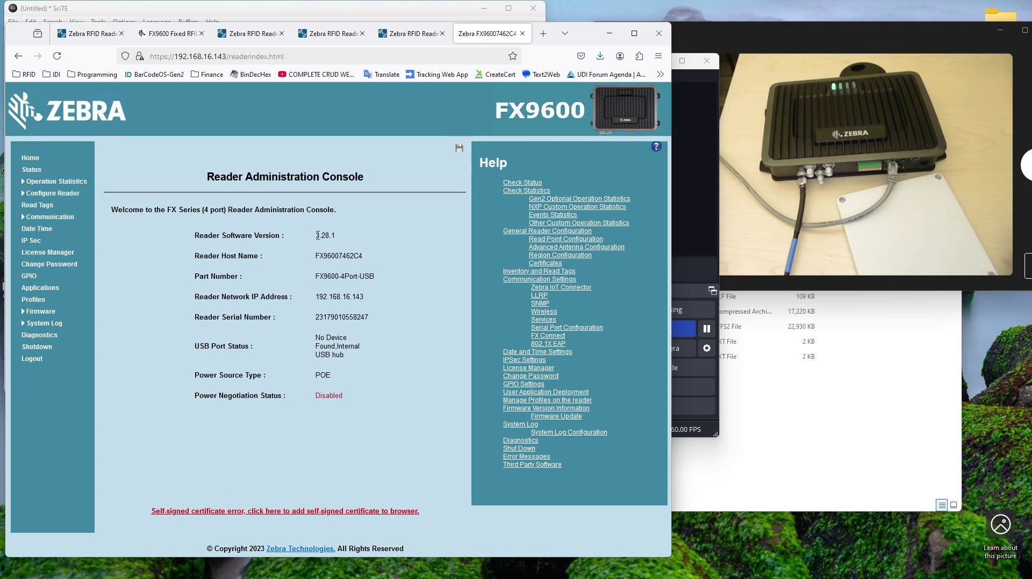
Step: Confirm Reader Software Version 3.28.1, visit the Read Tags page, and return to the console home
{"action": "left_click_drag", "start_coordinate": [326, 235], "coordinate": [342, 239]}
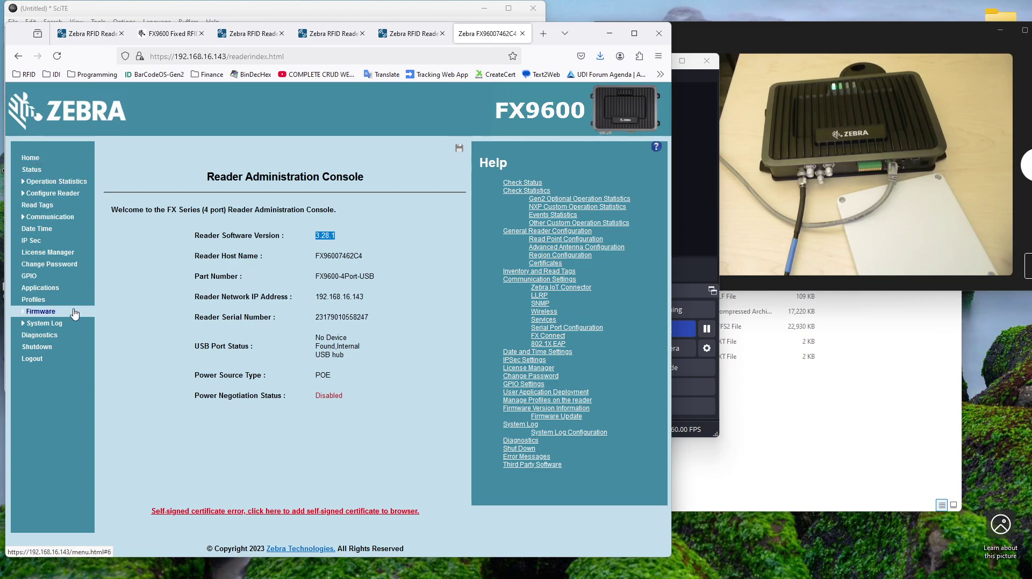
{"action": "left_click", "coordinate": [37, 204]}
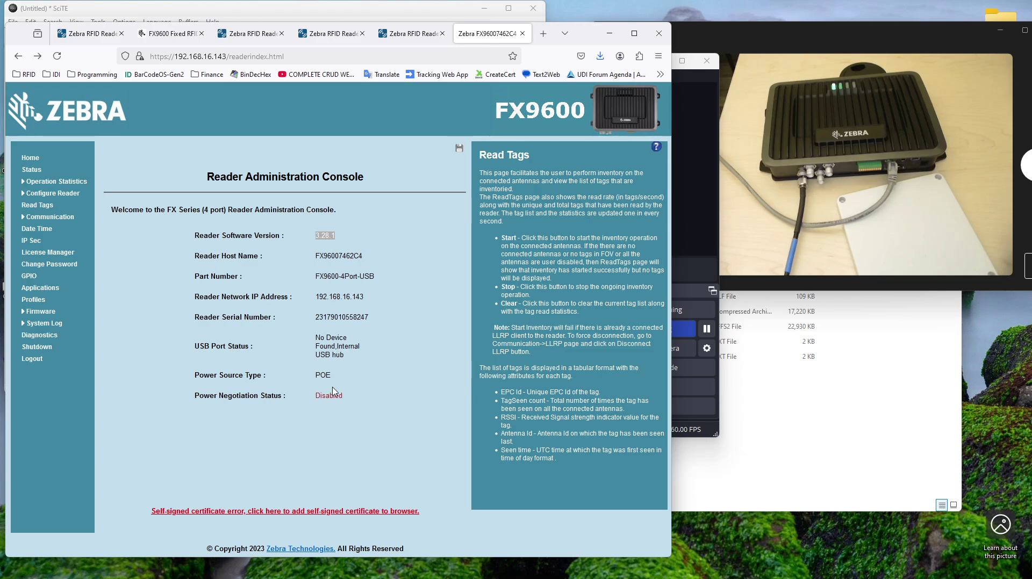
{"action": "left_click", "coordinate": [36, 208]}
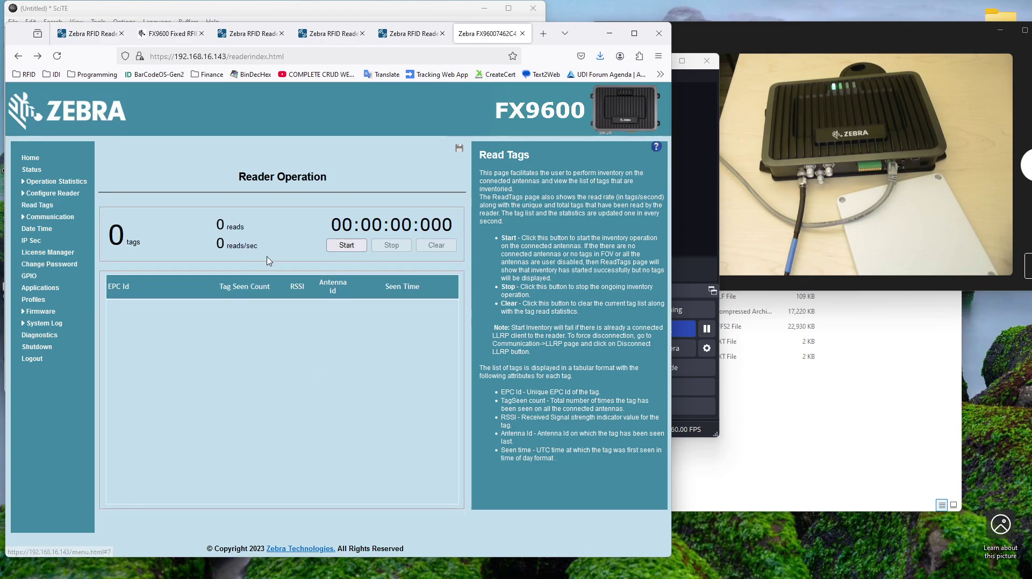
{"action": "left_click", "coordinate": [347, 248]}
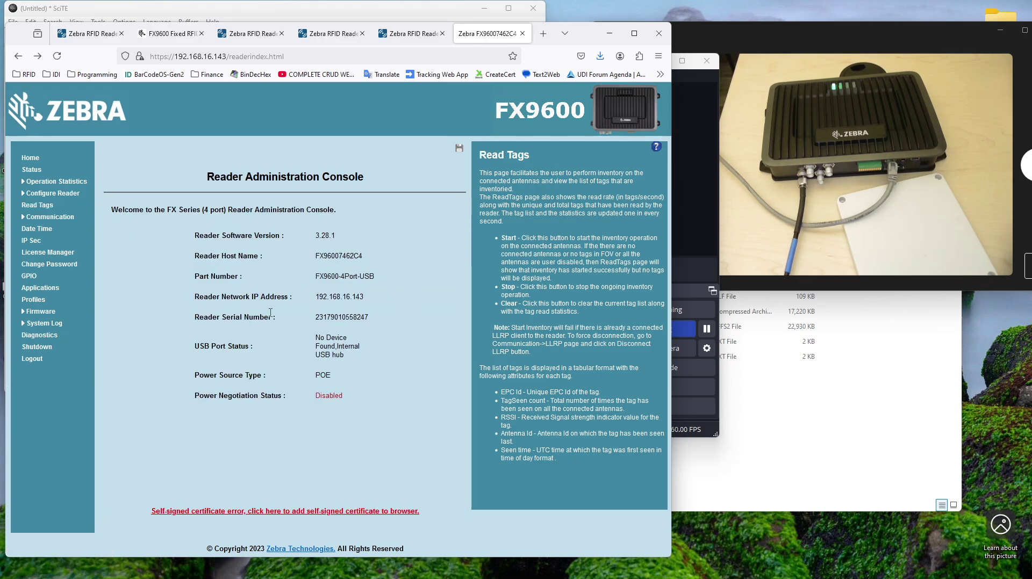
Step: Close the failed 'Problem loading page' certificate tab and reload the console home page
{"action": "left_click", "coordinate": [307, 510]}
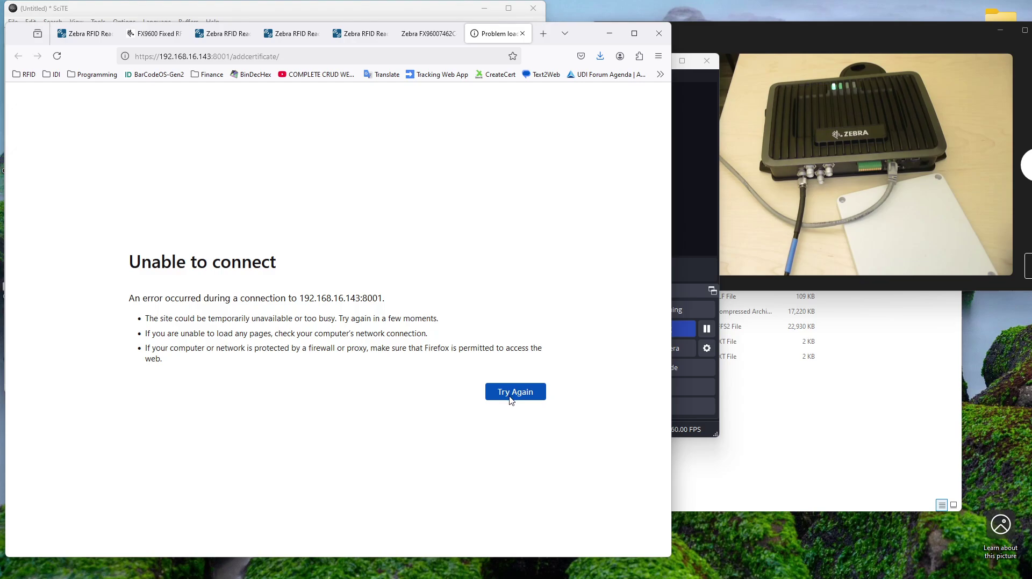
{"action": "left_click", "coordinate": [523, 33]}
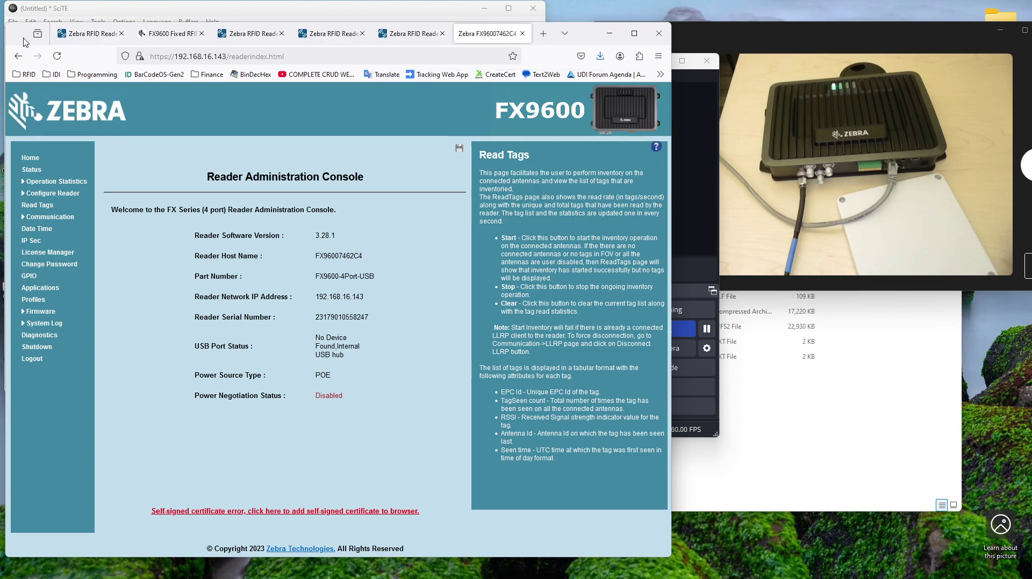
{"action": "left_click", "coordinate": [61, 59]}
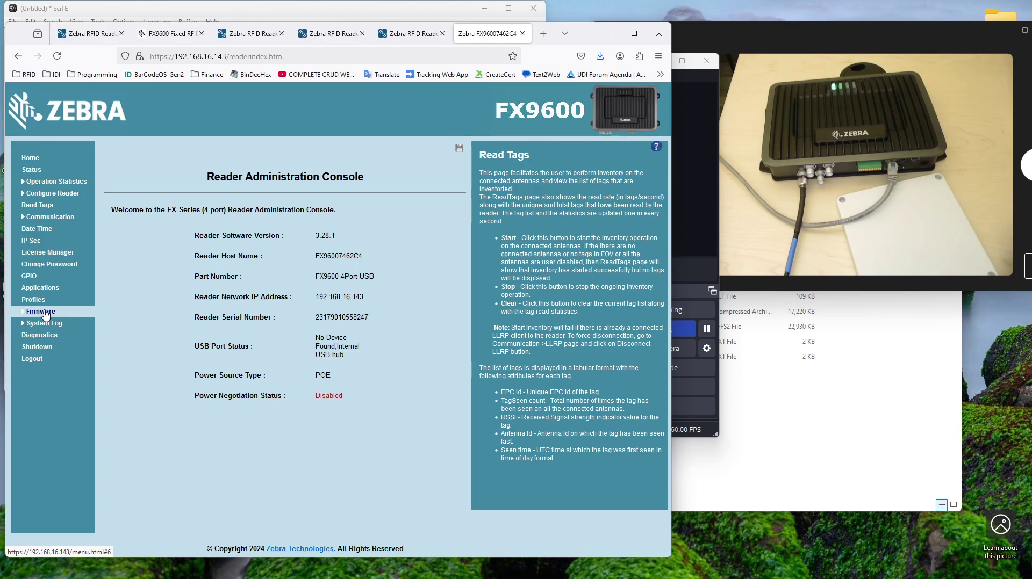
Step: Look over the Zebra IoT Connector endpoint configuration, then return to the Ethernet IPv4 Communication parameters
{"action": "left_click", "coordinate": [32, 222]}
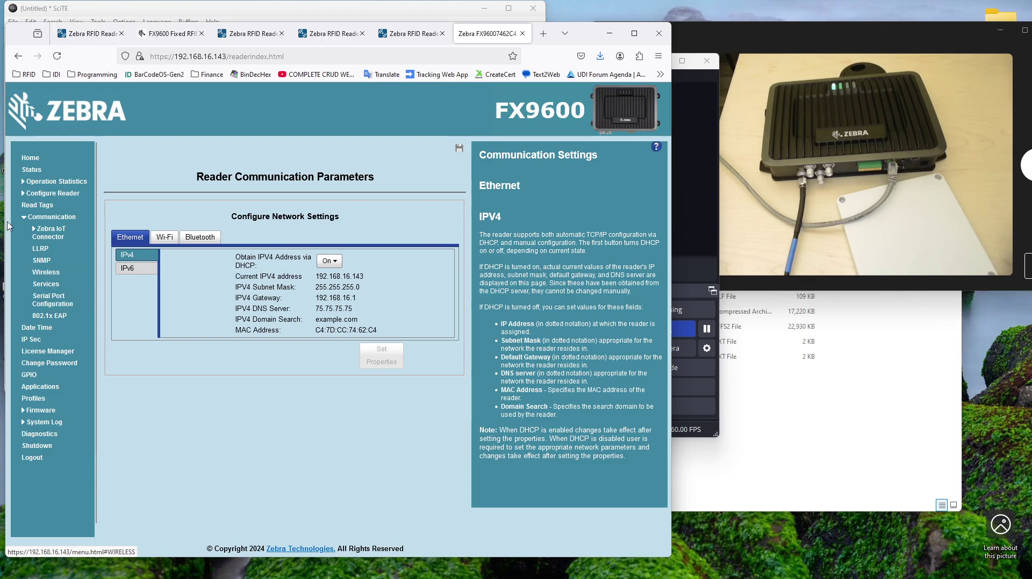
{"action": "left_click", "coordinate": [32, 233]}
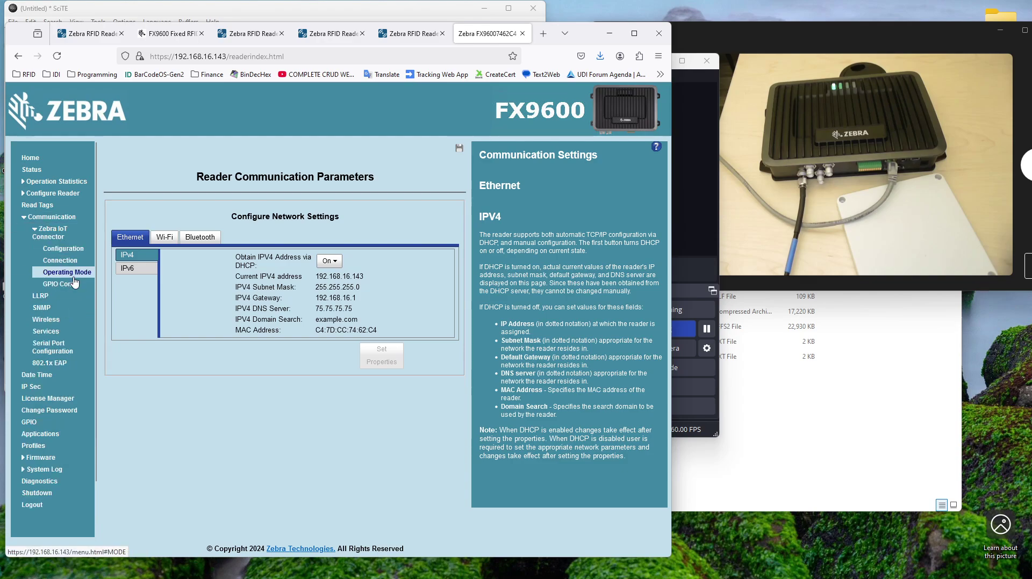
{"action": "left_click", "coordinate": [68, 250]}
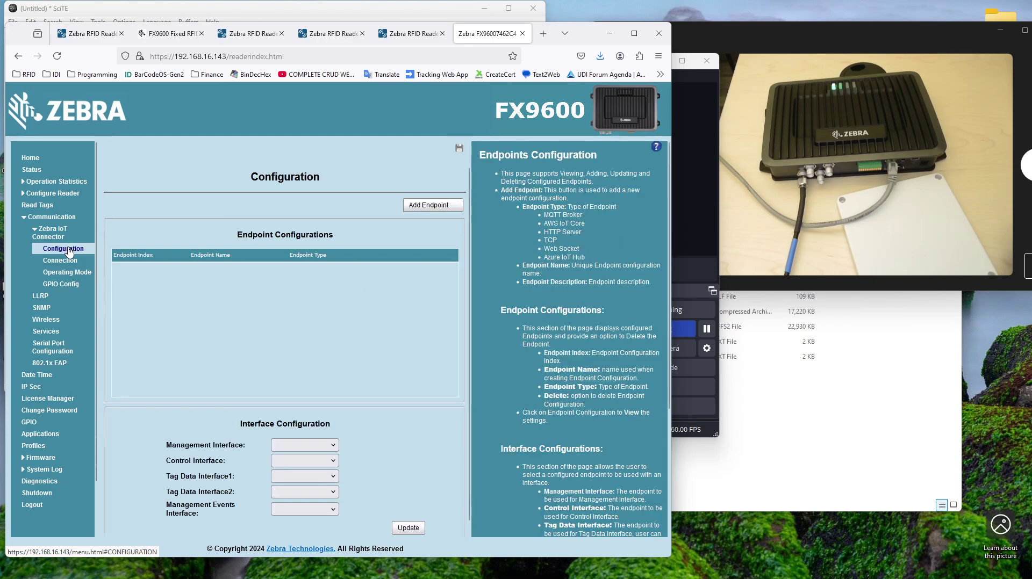
{"action": "left_click", "coordinate": [37, 232]}
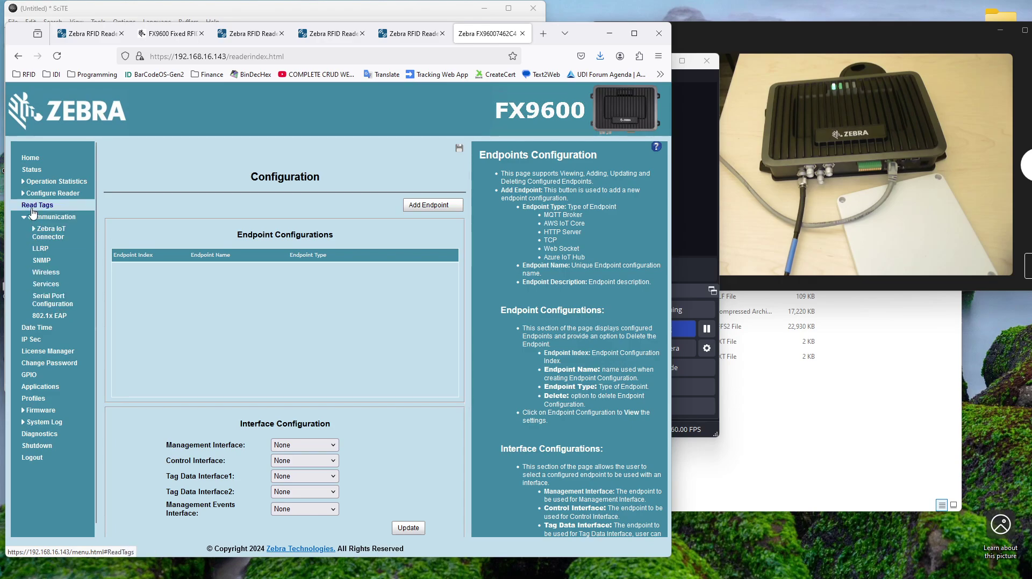
{"action": "left_click", "coordinate": [33, 215]}
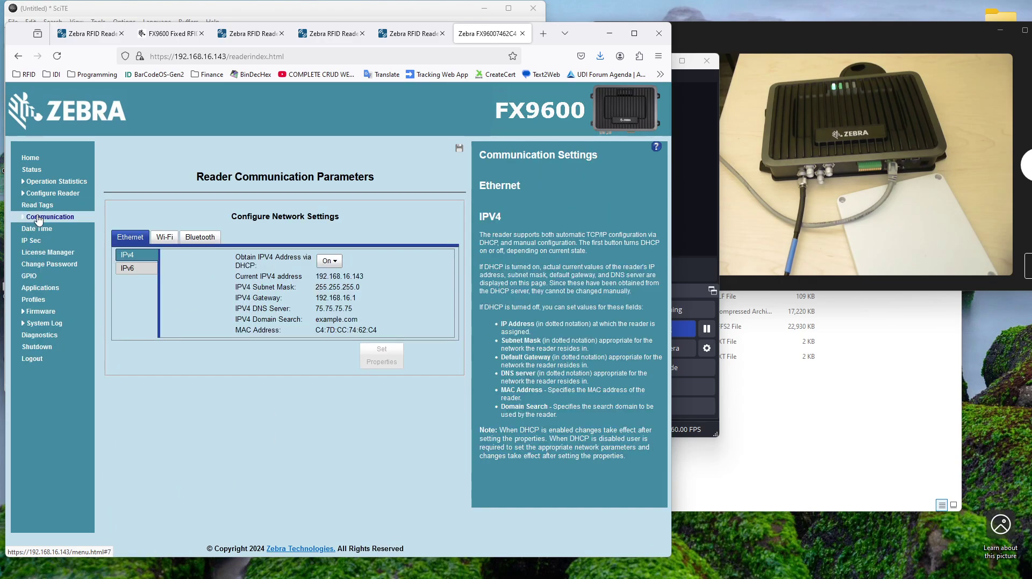